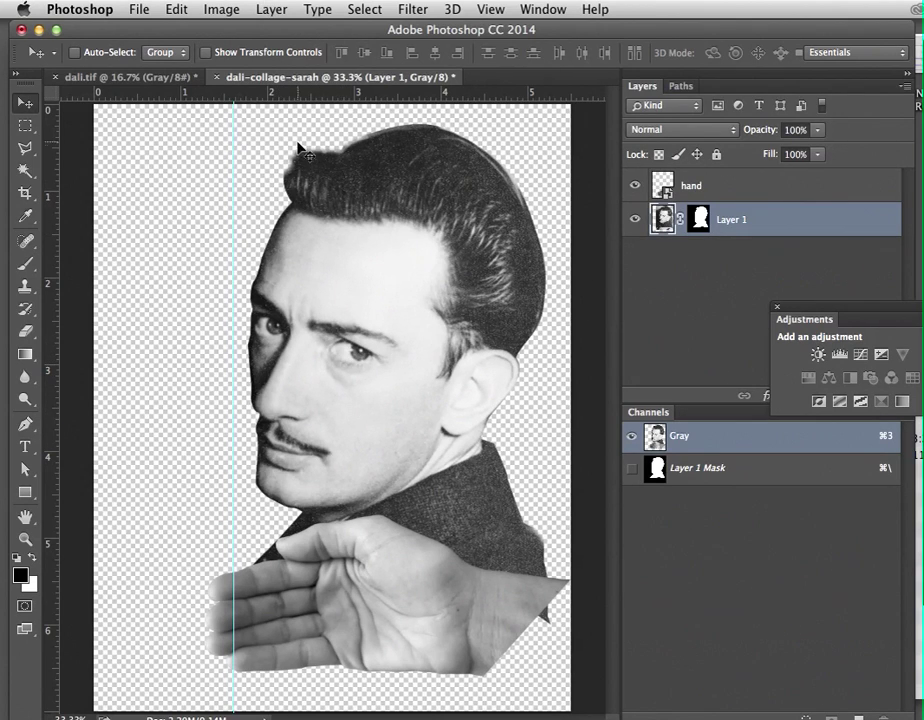
Step: Convert the collage from grayscale to RGB Color without merging the layers, rasterizing the smart objects
{"action": "left_click", "coordinate": [257, 8]}
{"action": "mouse_move", "coordinate": [225, 7]}
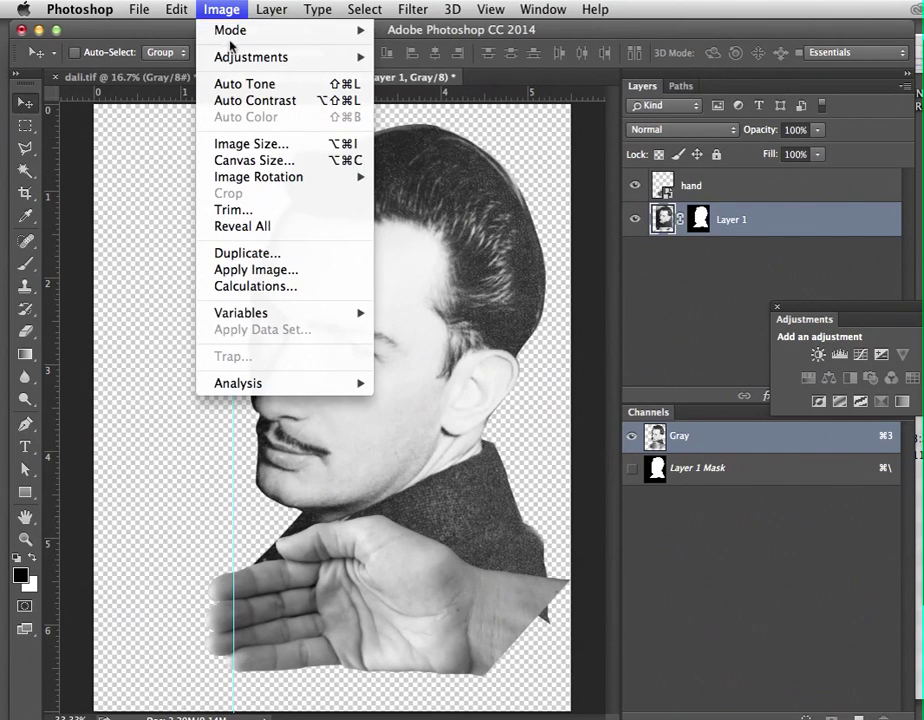
{"action": "mouse_move", "coordinate": [230, 31]}
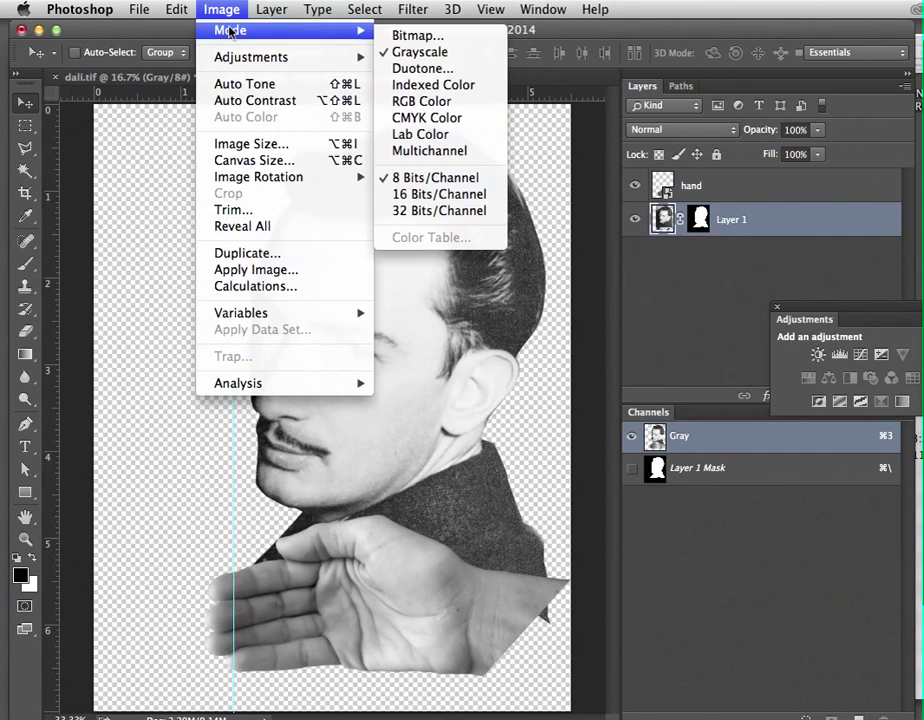
{"action": "left_click", "coordinate": [425, 102]}
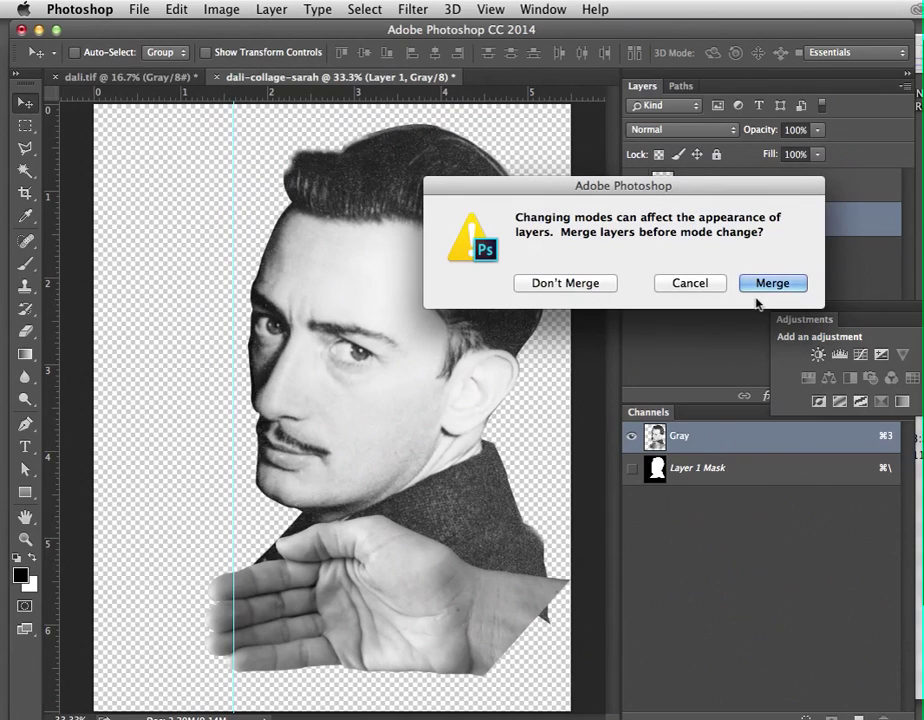
{"action": "left_click_drag", "start_coordinate": [670, 182], "coordinate": [544, 158]}
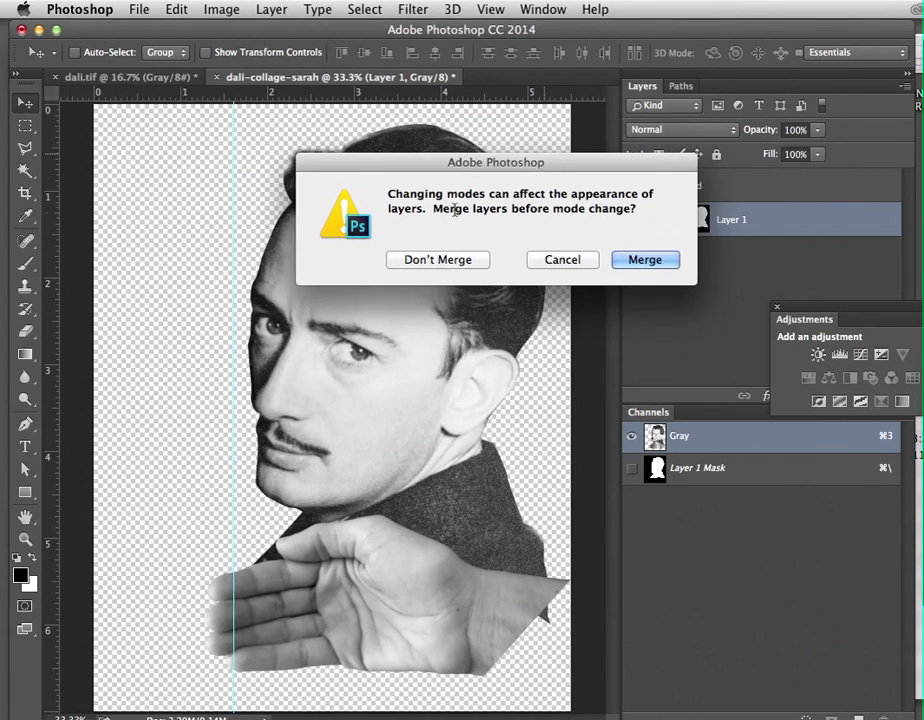
{"action": "left_click", "coordinate": [450, 263]}
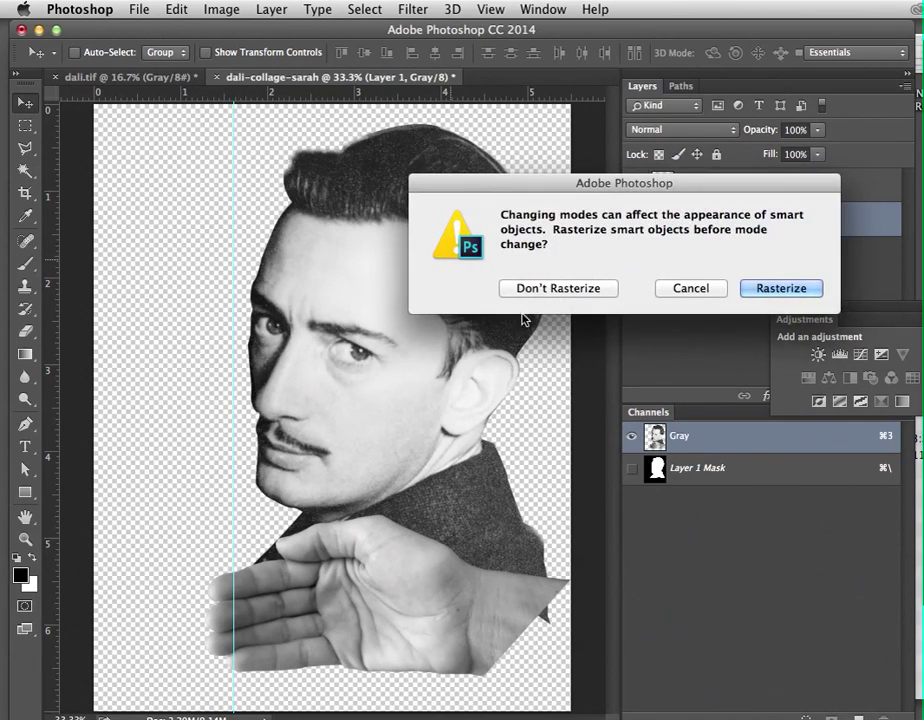
{"action": "left_click_drag", "start_coordinate": [574, 184], "coordinate": [432, 176]}
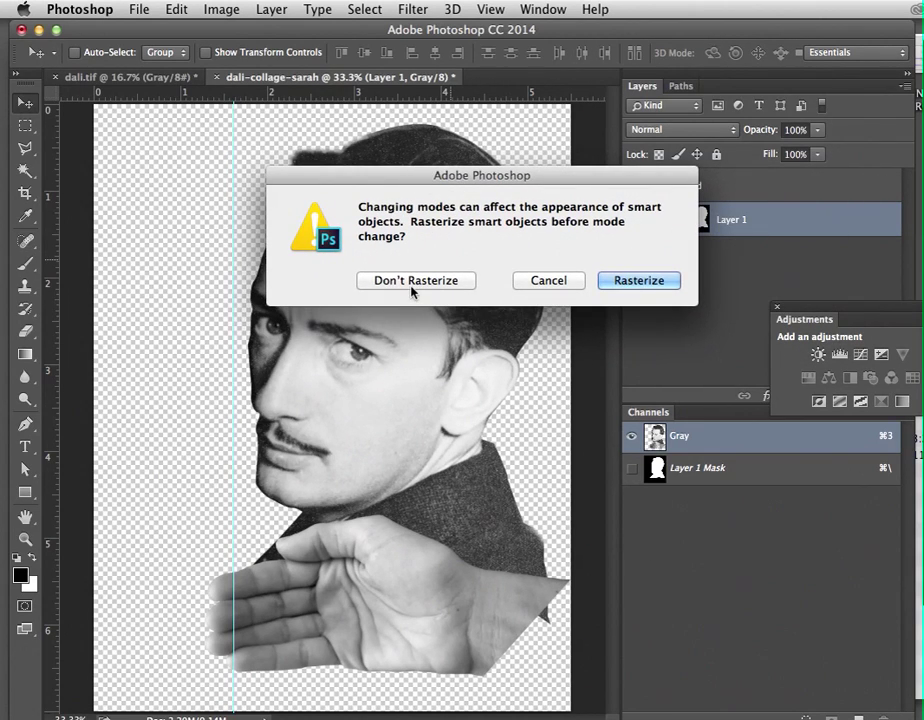
{"action": "left_click", "coordinate": [632, 284]}
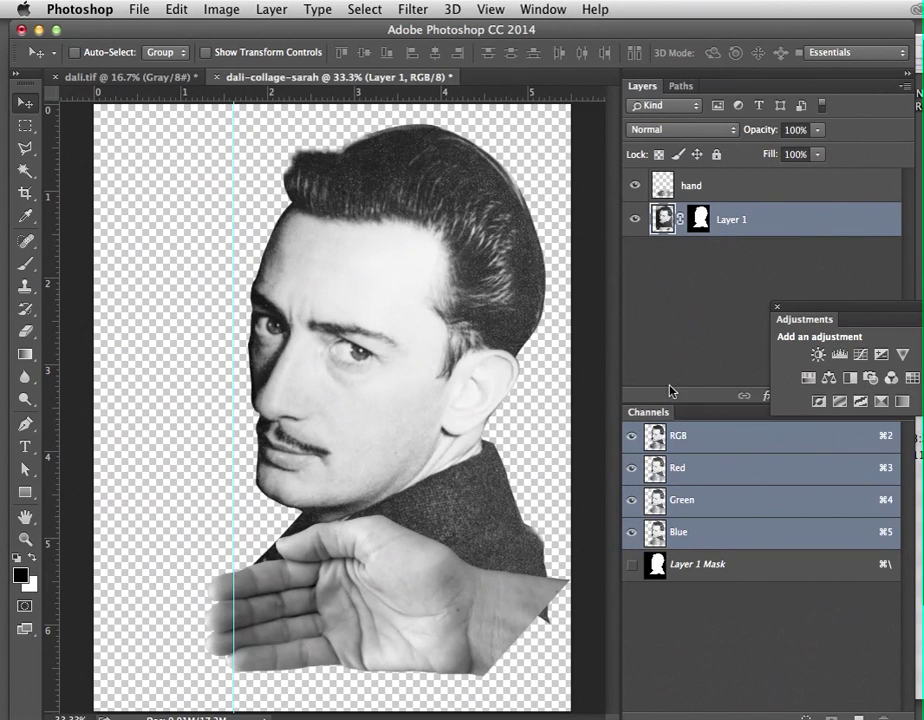
Step: Rename the portrait layer "Layer 1" to "dali"
{"action": "left_click", "coordinate": [778, 215]}
{"action": "double_click", "coordinate": [736, 216]}
{"action": "type", "text": "dali"}
{"action": "key", "text": "Return"}
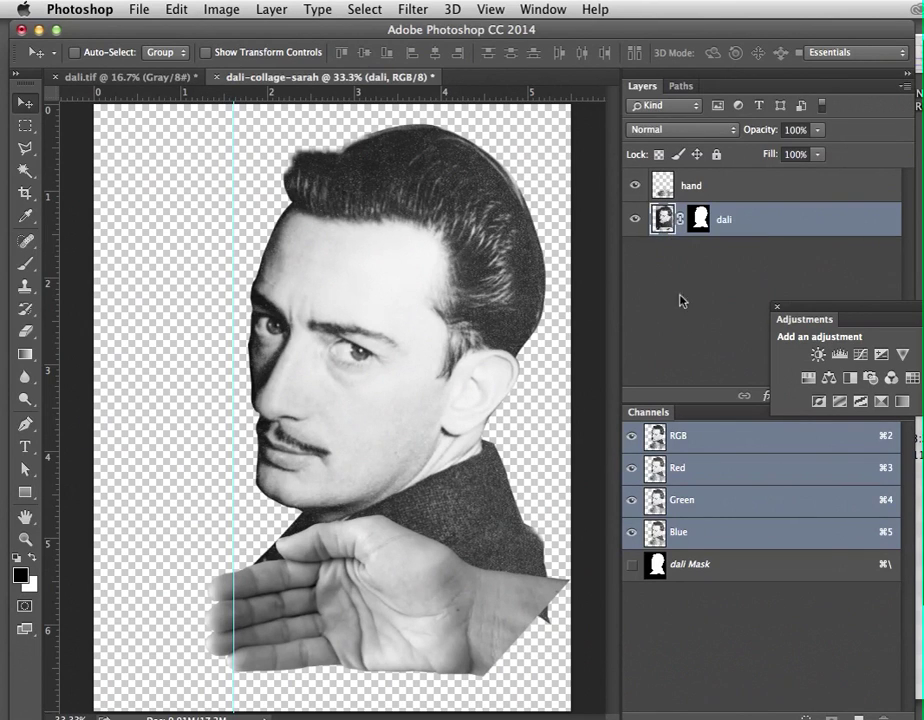
Step: Tint the dali portrait blue by adding a Hue/Saturation adjustment layer above it, with Colorize on and the hue at 195
{"action": "left_click_drag", "start_coordinate": [818, 312], "coordinate": [656, 250]}
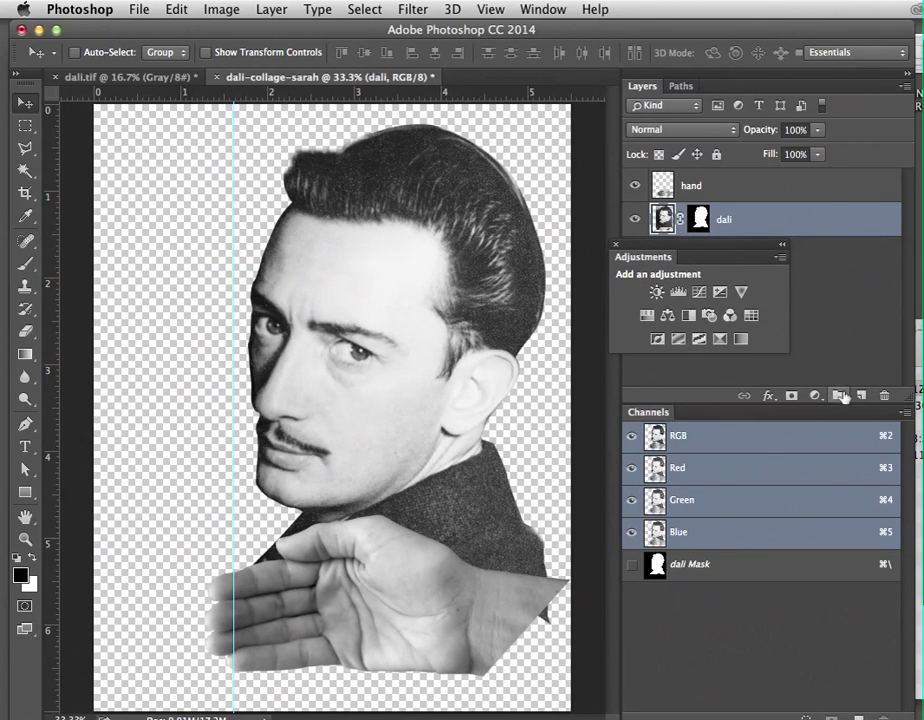
{"action": "left_click", "coordinate": [646, 316]}
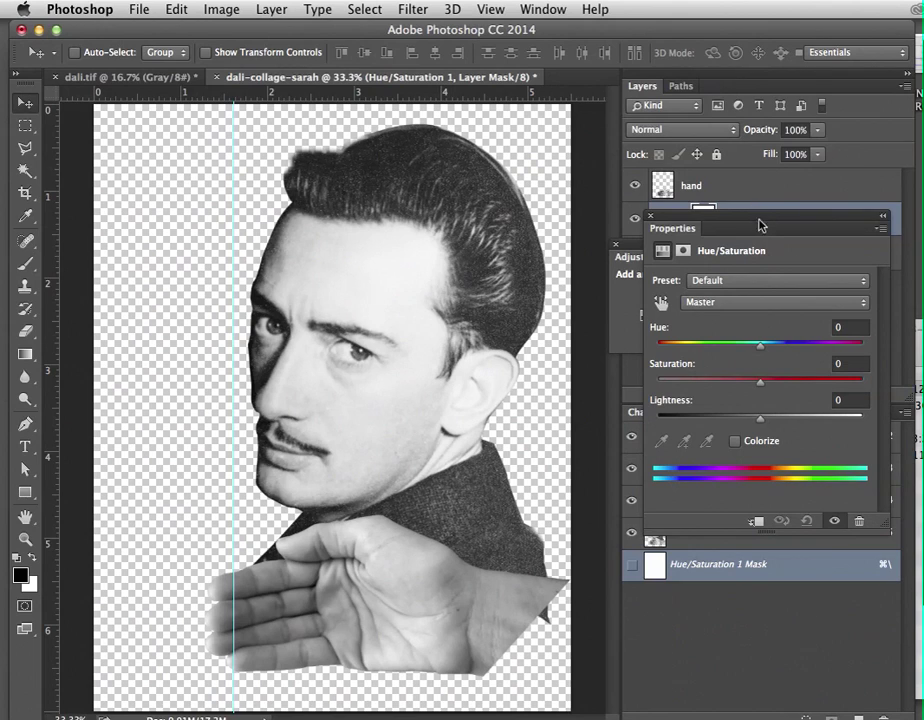
{"action": "left_click_drag", "start_coordinate": [685, 237], "coordinate": [610, 118]}
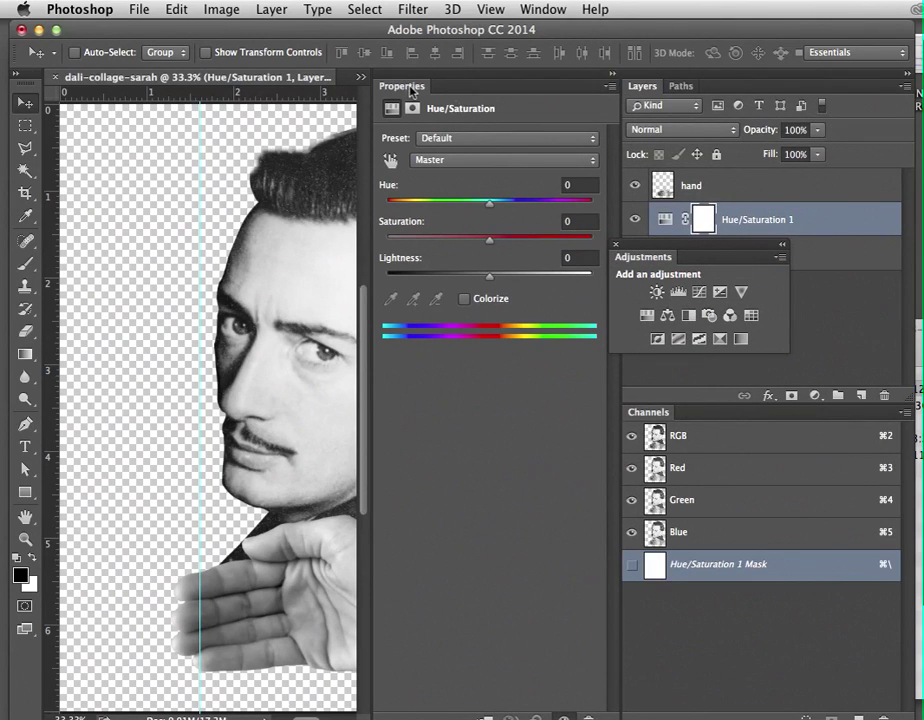
{"action": "left_click", "coordinate": [464, 299]}
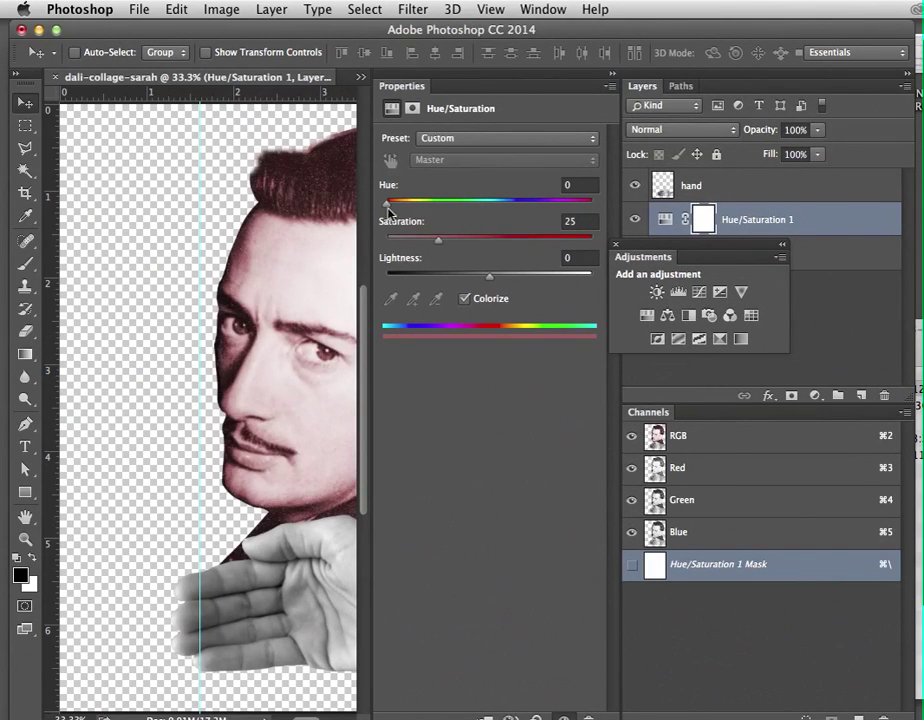
{"action": "left_click_drag", "start_coordinate": [388, 210], "coordinate": [499, 204]}
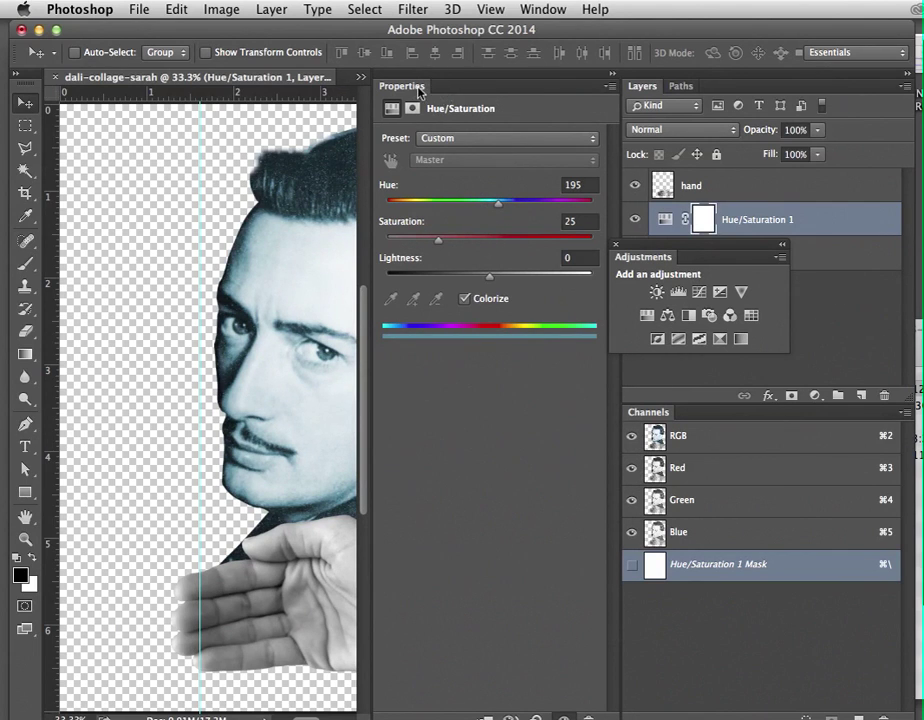
{"action": "left_click_drag", "start_coordinate": [391, 88], "coordinate": [908, 50]}
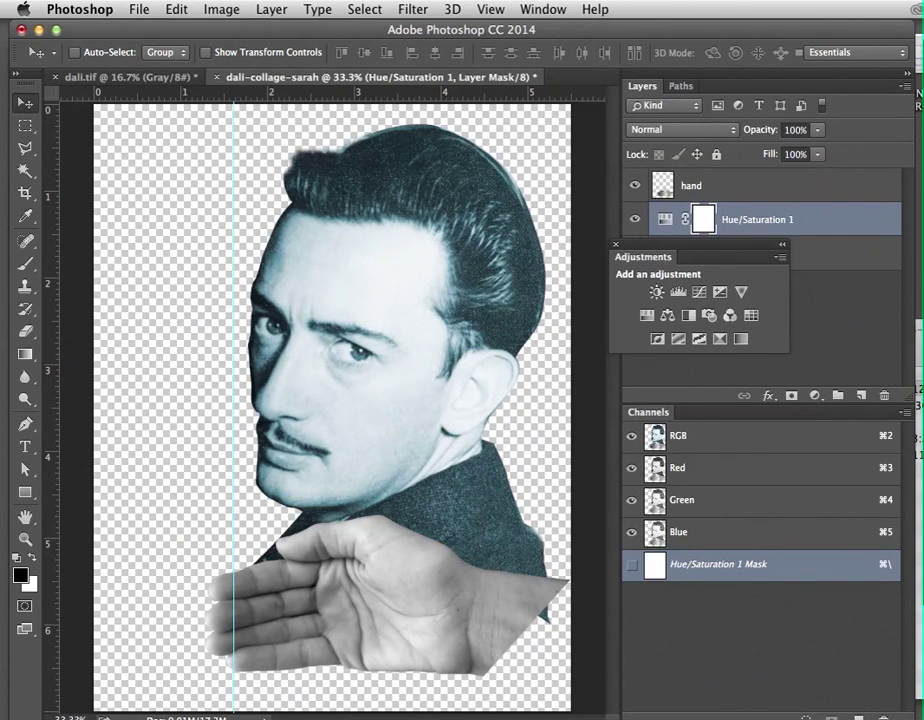
{"action": "key", "text": "super+Tab"}
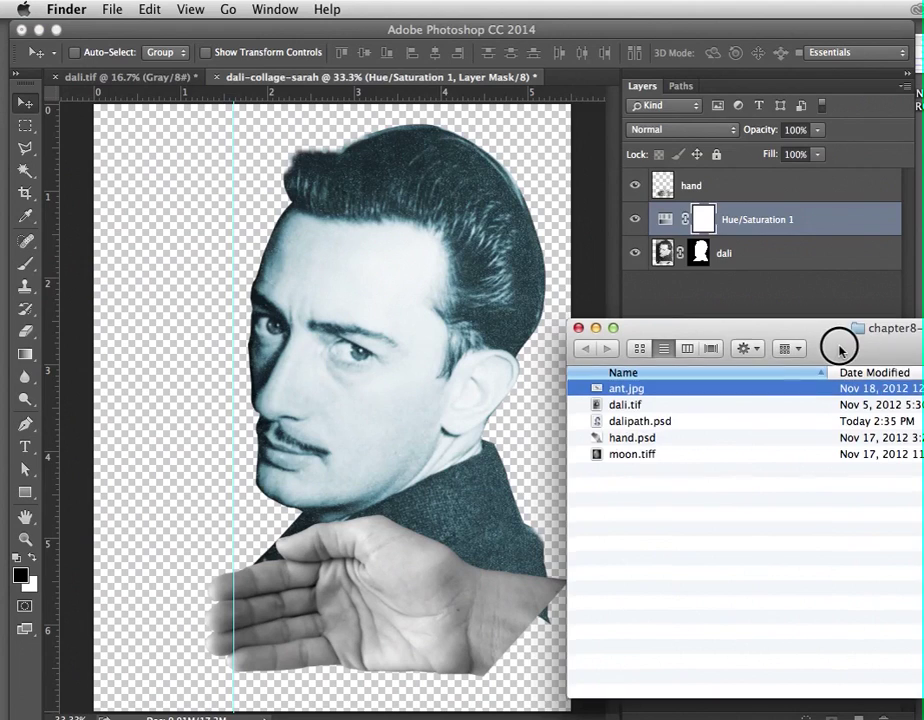
{"action": "left_click_drag", "start_coordinate": [840, 338], "coordinate": [812, 167]}
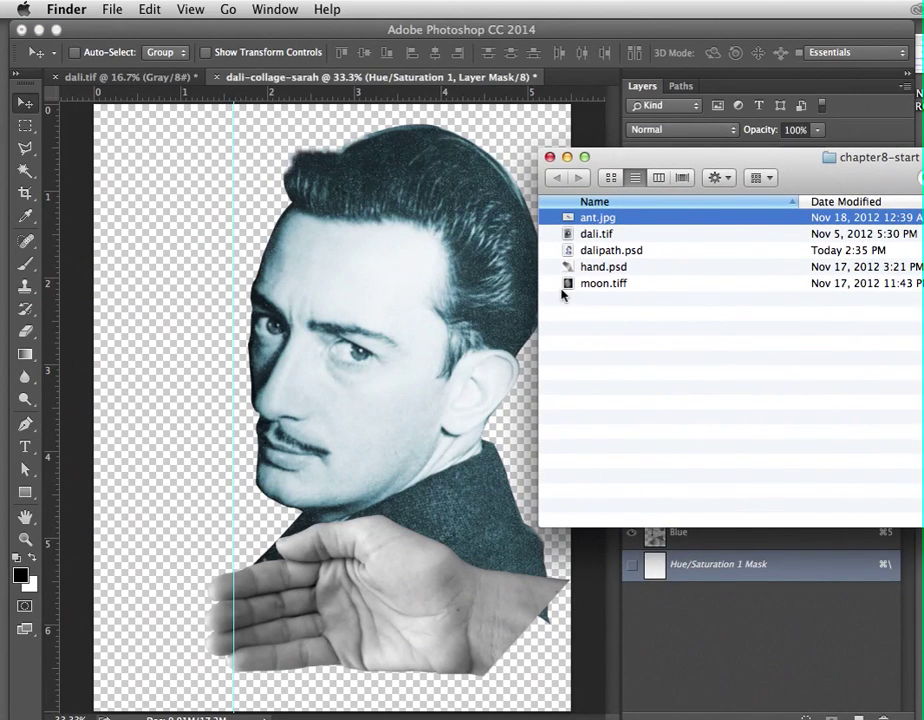
{"action": "left_click_drag", "start_coordinate": [567, 287], "coordinate": [229, 298]}
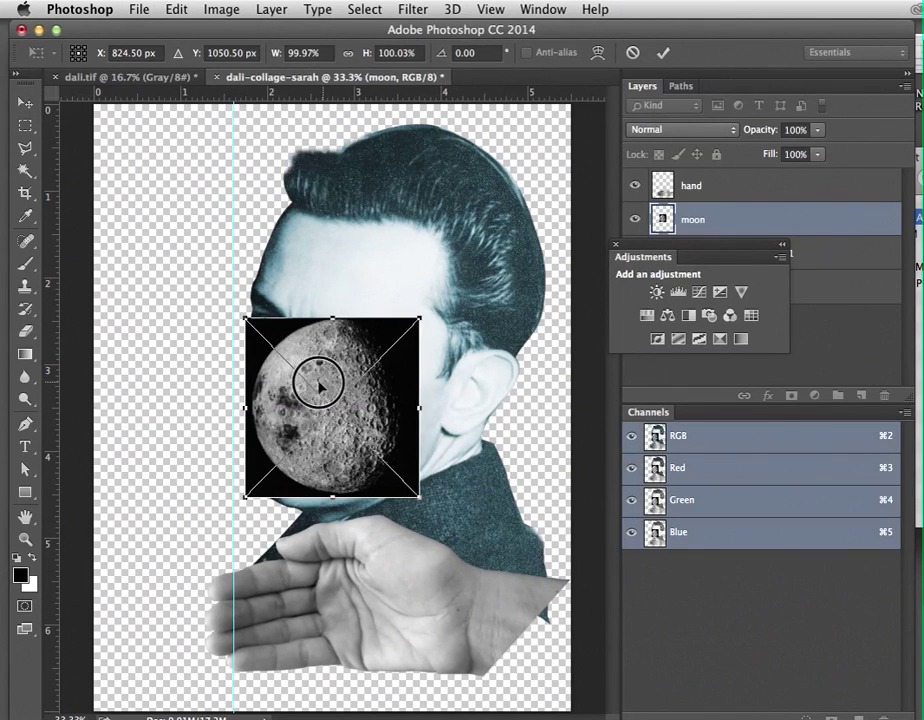
{"action": "left_click_drag", "start_coordinate": [321, 379], "coordinate": [228, 288]}
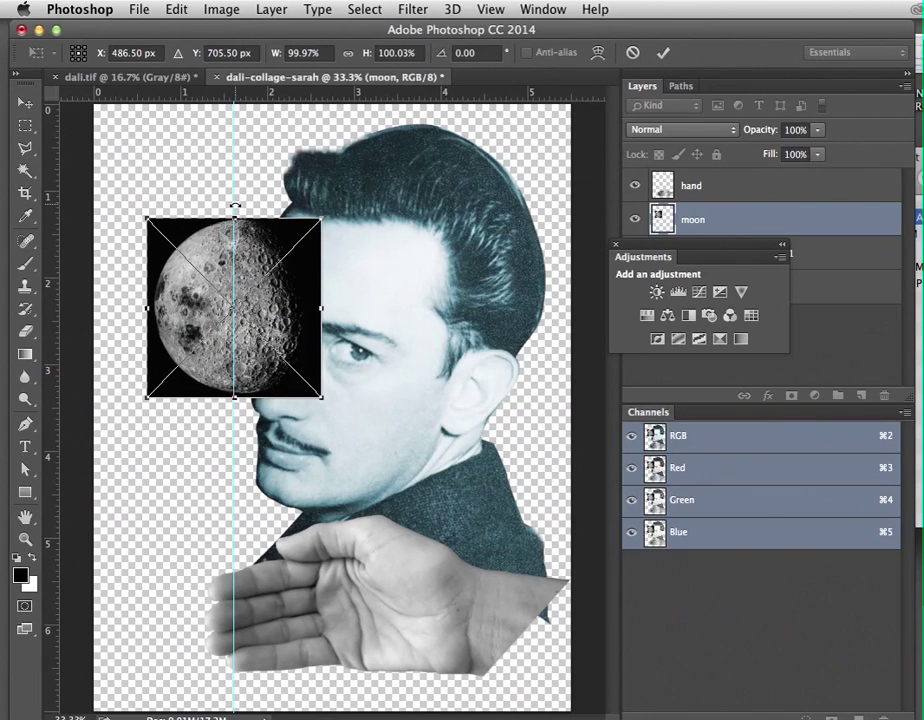
{"action": "left_click", "coordinate": [31, 175]}
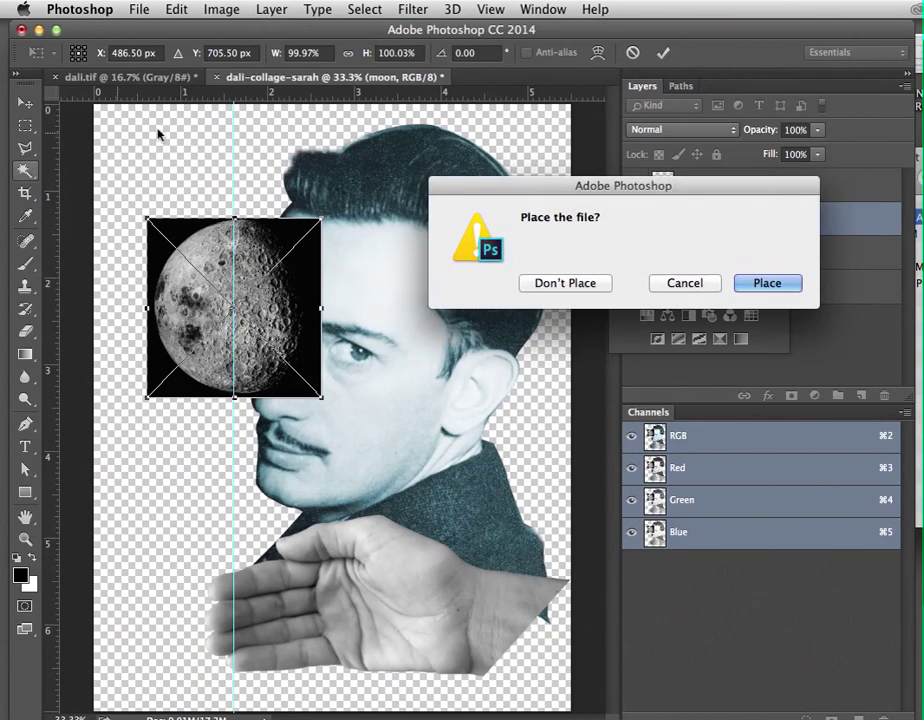
{"action": "left_click", "coordinate": [580, 283]}
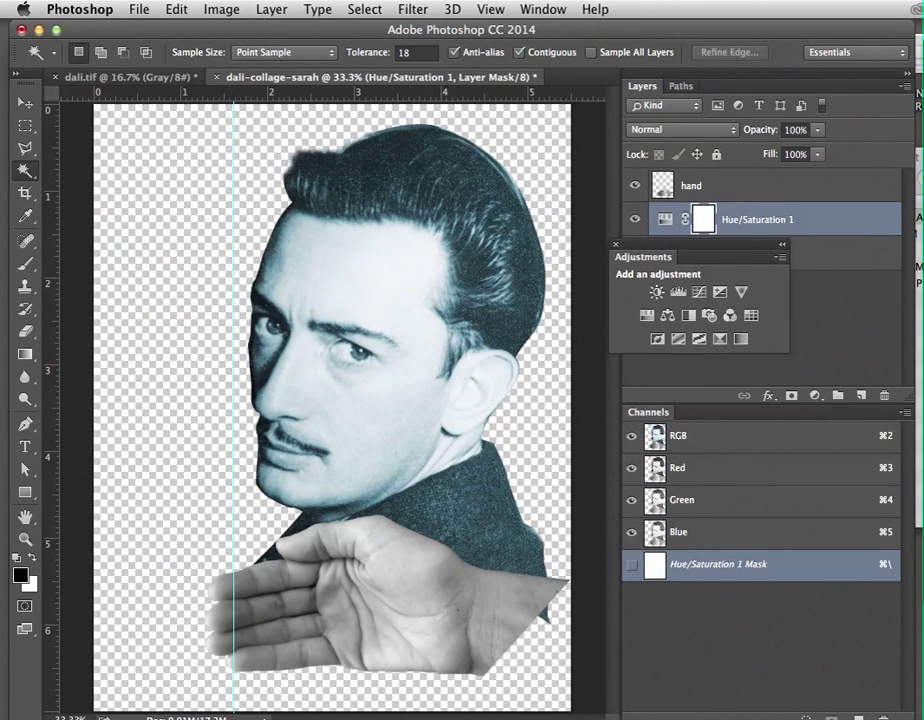
Step: Switch to Finder and place moon.tiff from the chapter8-start folder into the Photoshop collage document
{"action": "key", "text": "super+Tab"}
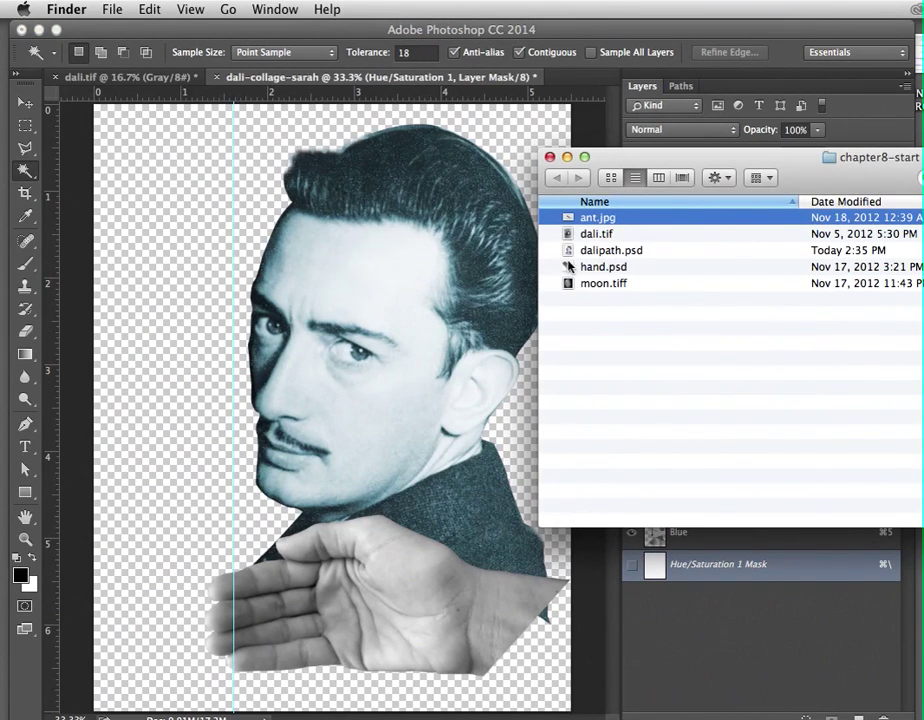
{"action": "left_click_drag", "start_coordinate": [568, 287], "coordinate": [189, 304]}
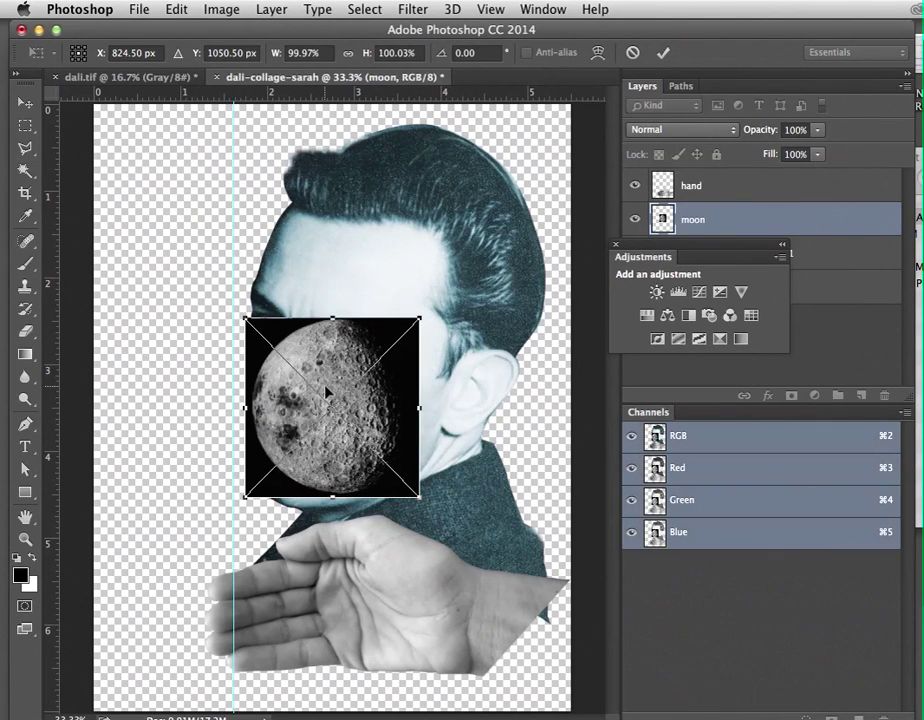
{"action": "key", "text": "Return"}
Step: Select the black background around the moon with the Magic Wand, using the Point Sample size
{"action": "key", "text": "w"}
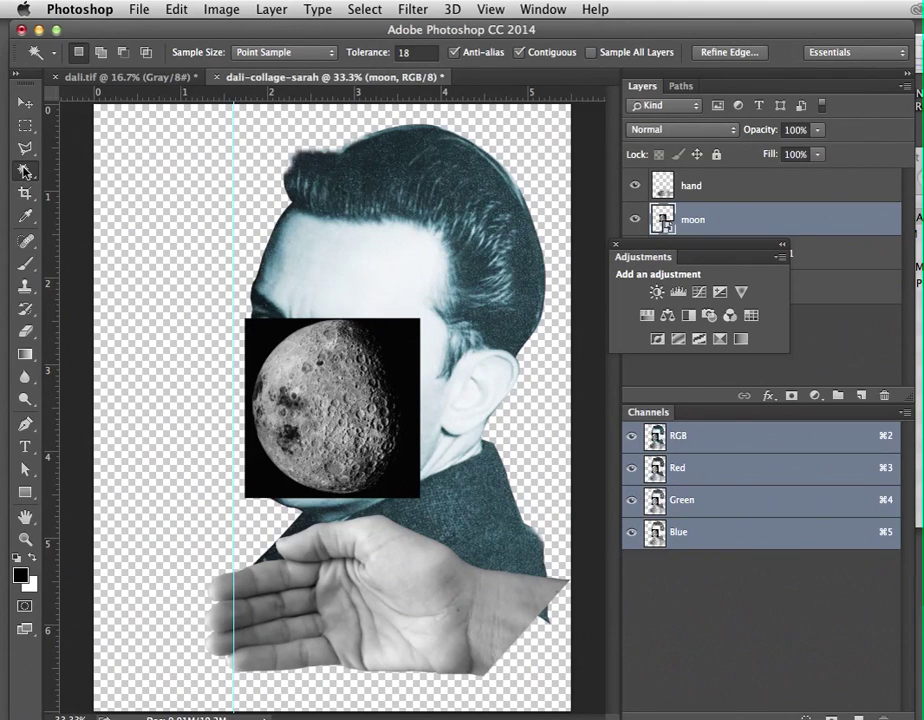
{"action": "left_click", "coordinate": [270, 341]}
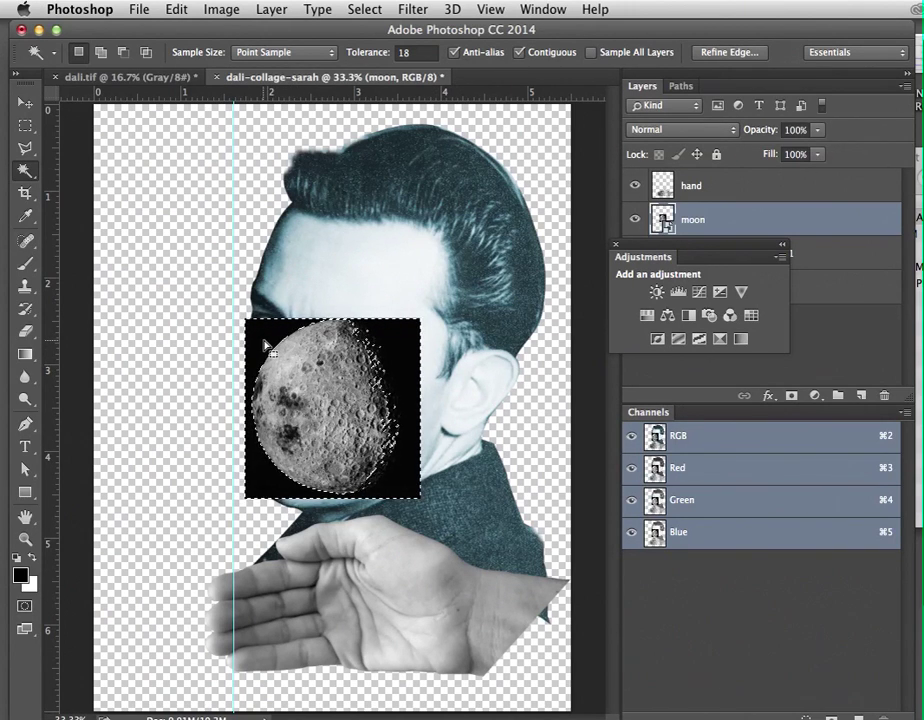
{"action": "left_click", "coordinate": [305, 60]}
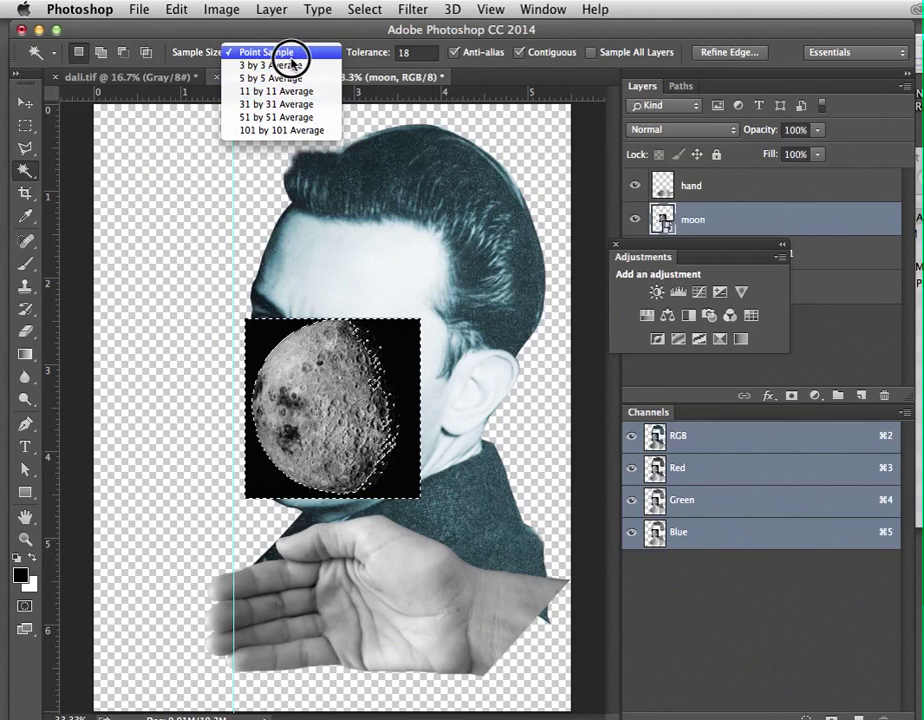
{"action": "left_click", "coordinate": [300, 54]}
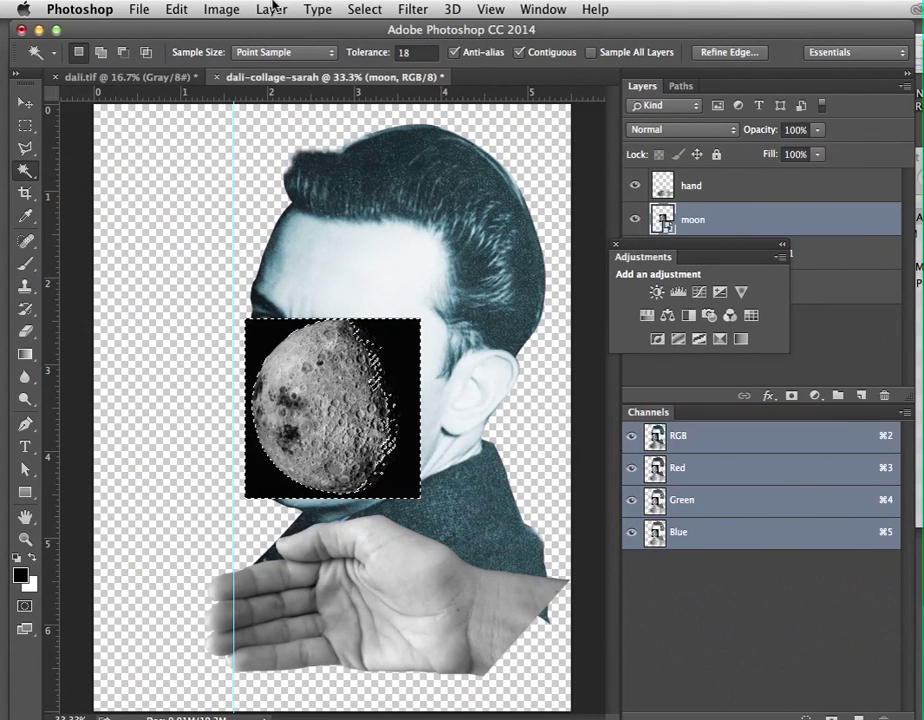
Step: Invert the selection and turn it into a layer mask on the moon layer, closing the floating Adjustments panel
{"action": "left_click", "coordinate": [364, 9]}
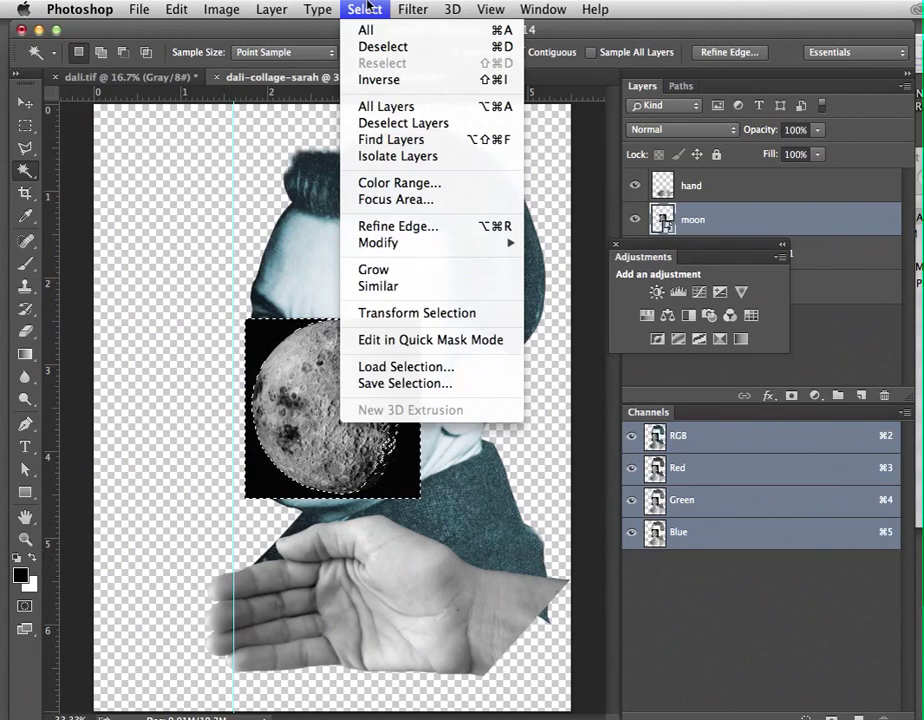
{"action": "left_click", "coordinate": [379, 80]}
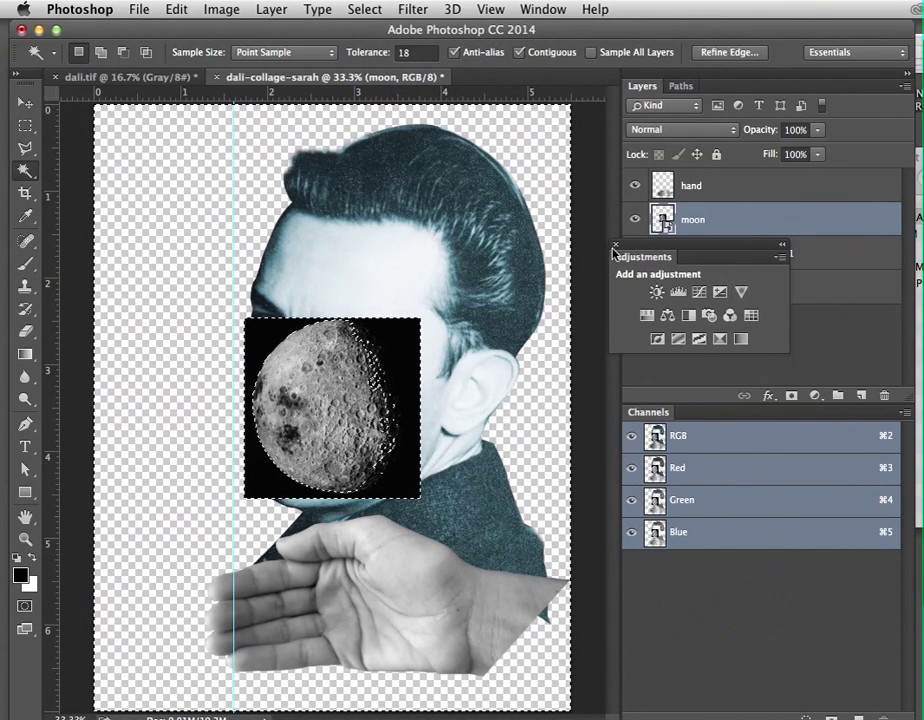
{"action": "left_click", "coordinate": [616, 244]}
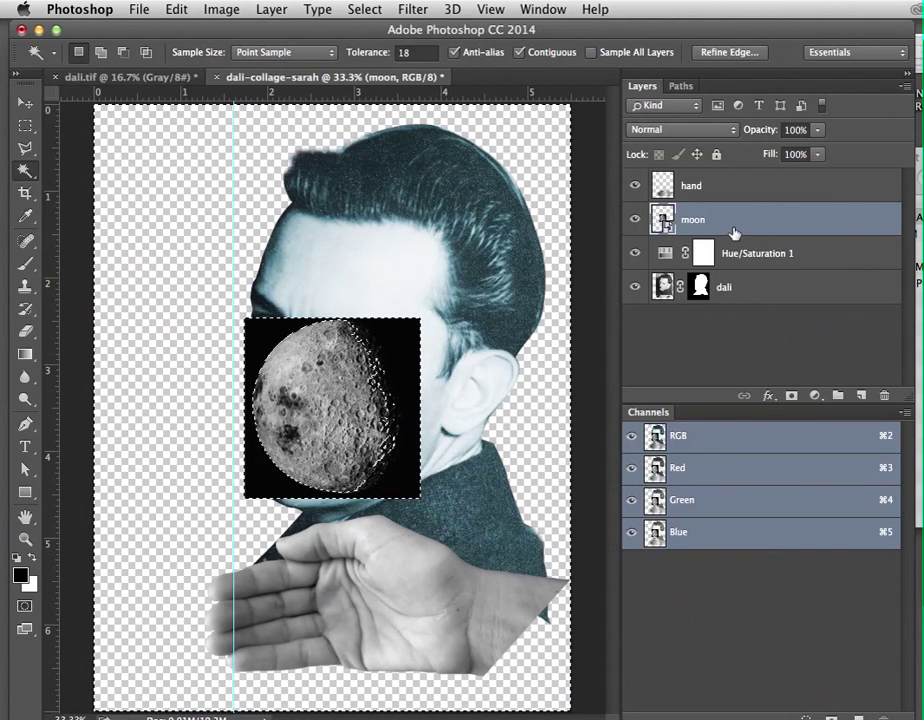
{"action": "left_click", "coordinate": [790, 396]}
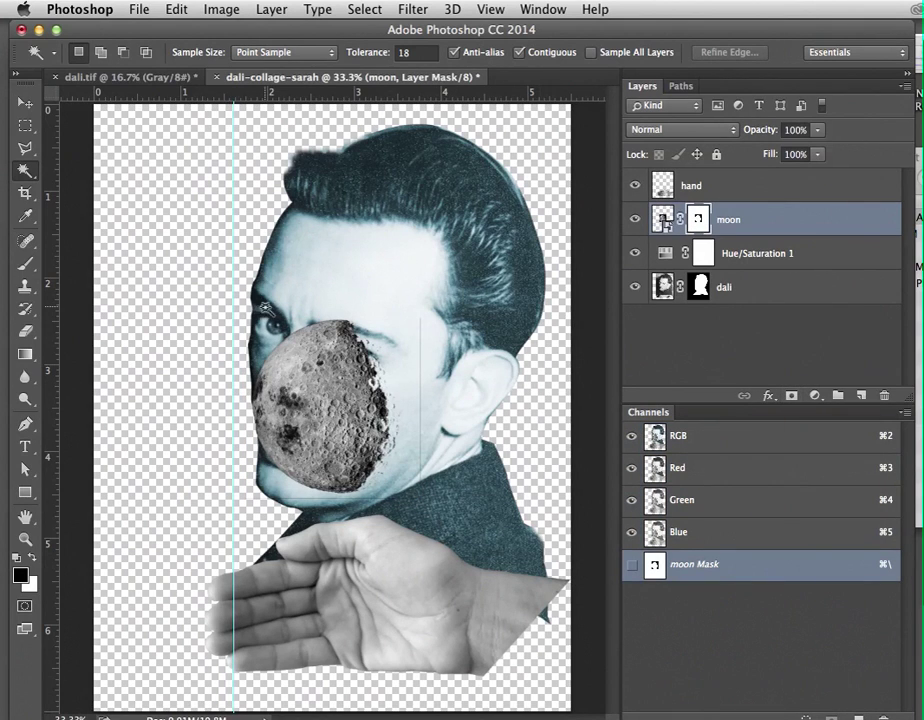
Step: Move the masked moon about 0.9 in left and 1.04 in up so it covers the eye at the face's outer edge
{"action": "left_click", "coordinate": [25, 103]}
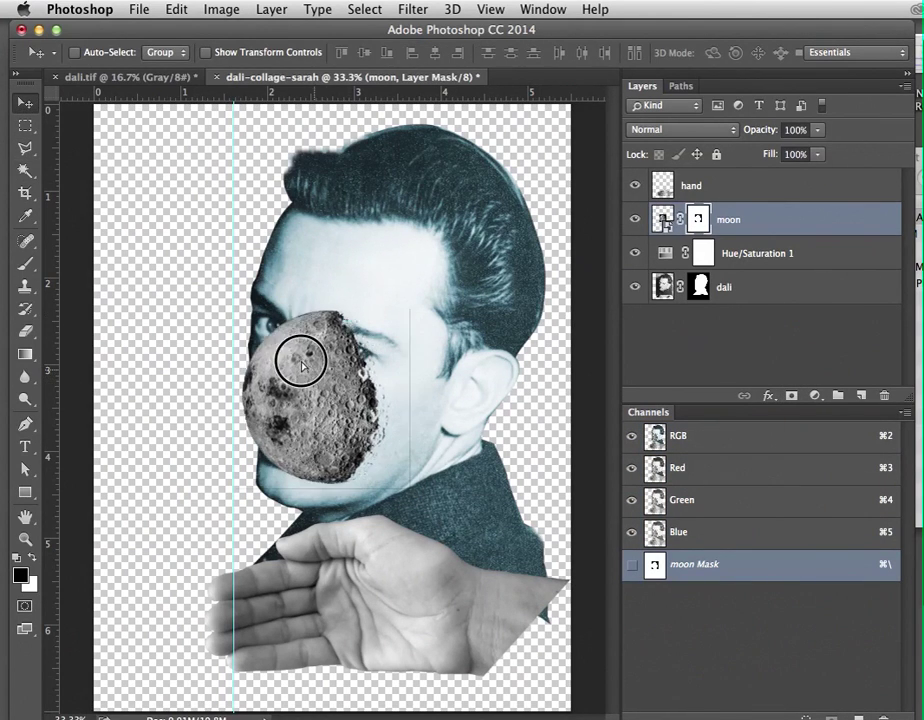
{"action": "left_click_drag", "start_coordinate": [302, 366], "coordinate": [247, 294]}
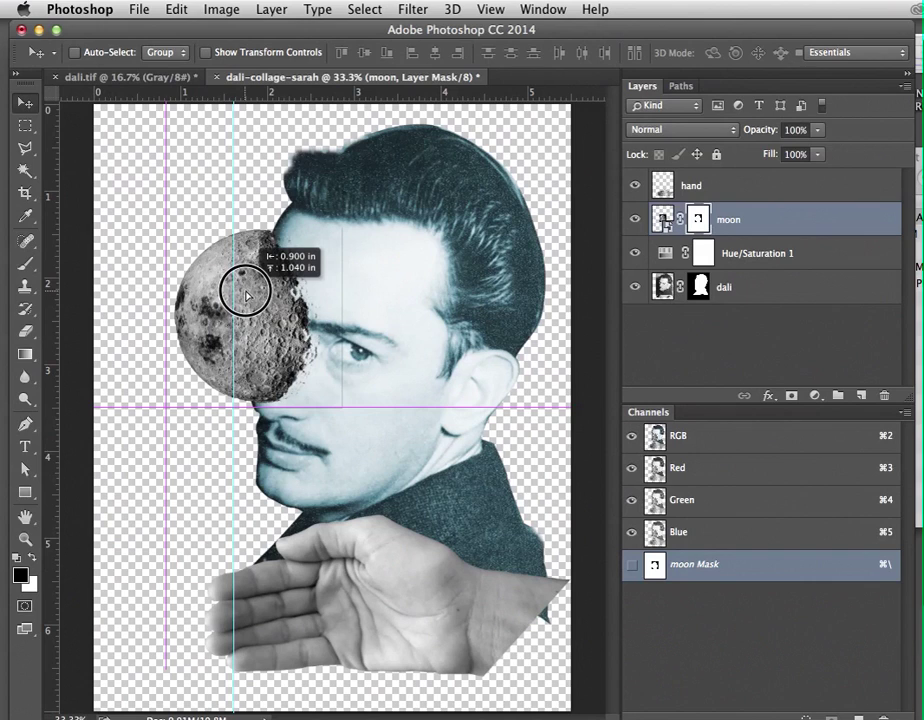
{"action": "key", "text": "super"}
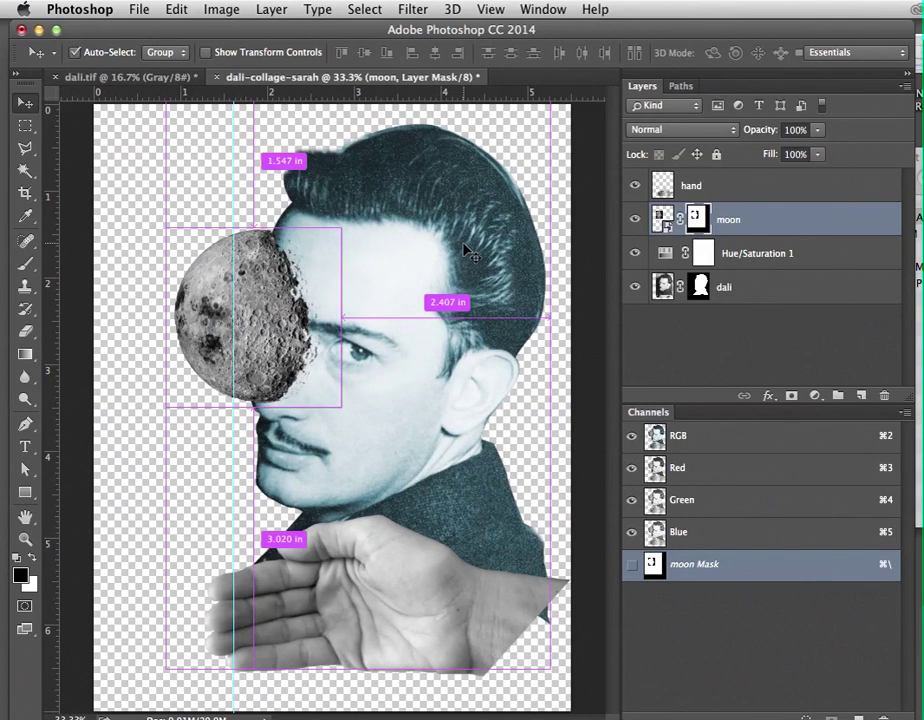
Step: Rotate the moon about 9.44° clockwise, scale it to about 88.5%, and shift it slightly outward and down over the eye
{"action": "key", "text": "super+t"}
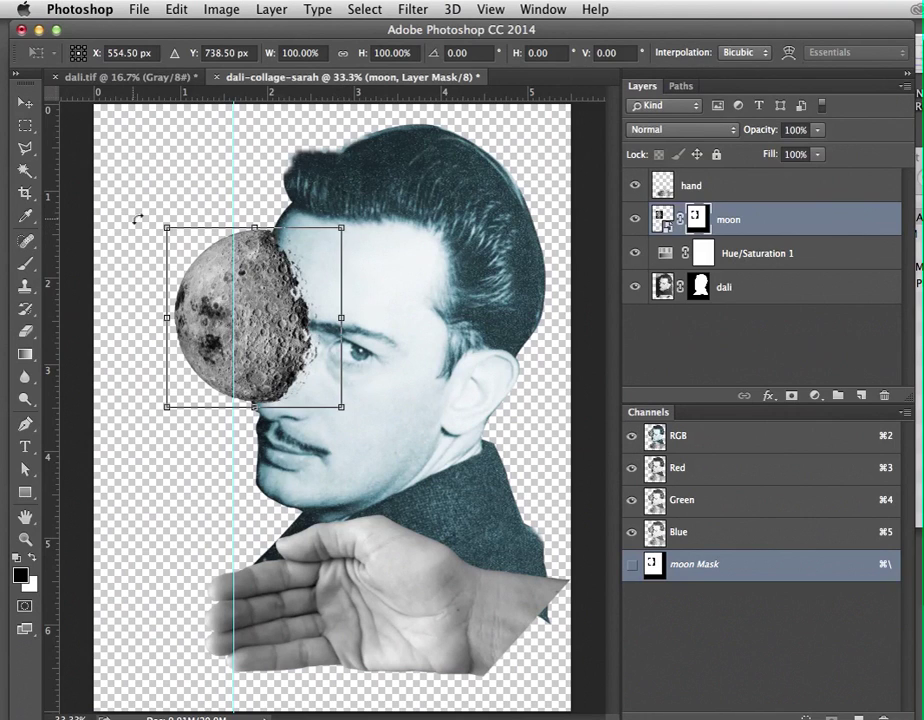
{"action": "left_click_drag", "start_coordinate": [137, 218], "coordinate": [150, 219]}
{"action": "left_click_drag", "start_coordinate": [160, 214], "coordinate": [171, 205]}
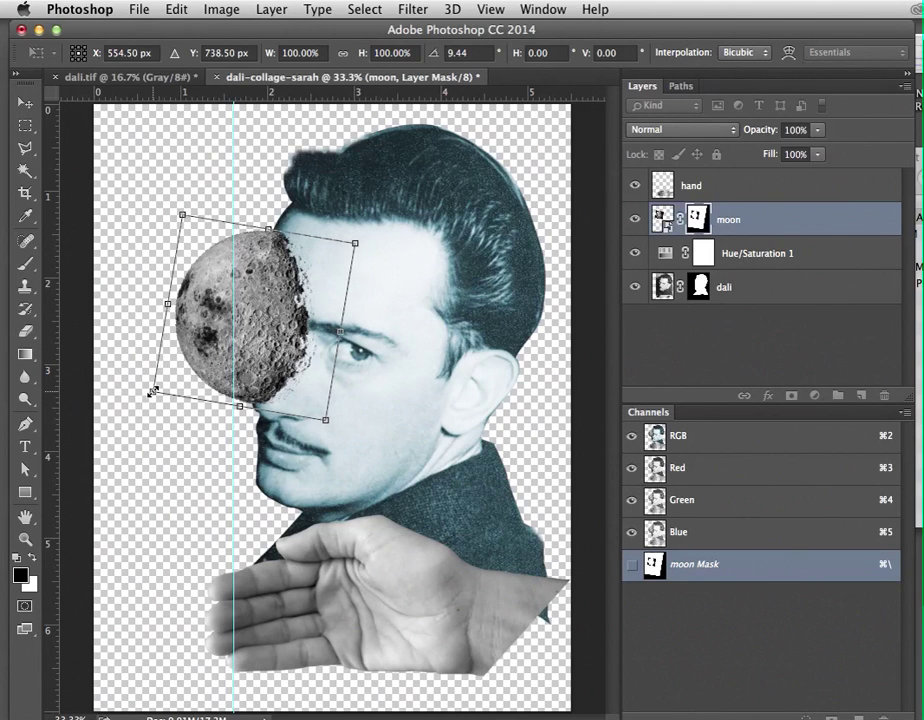
{"action": "left_click_drag", "start_coordinate": [153, 390], "coordinate": [176, 374]}
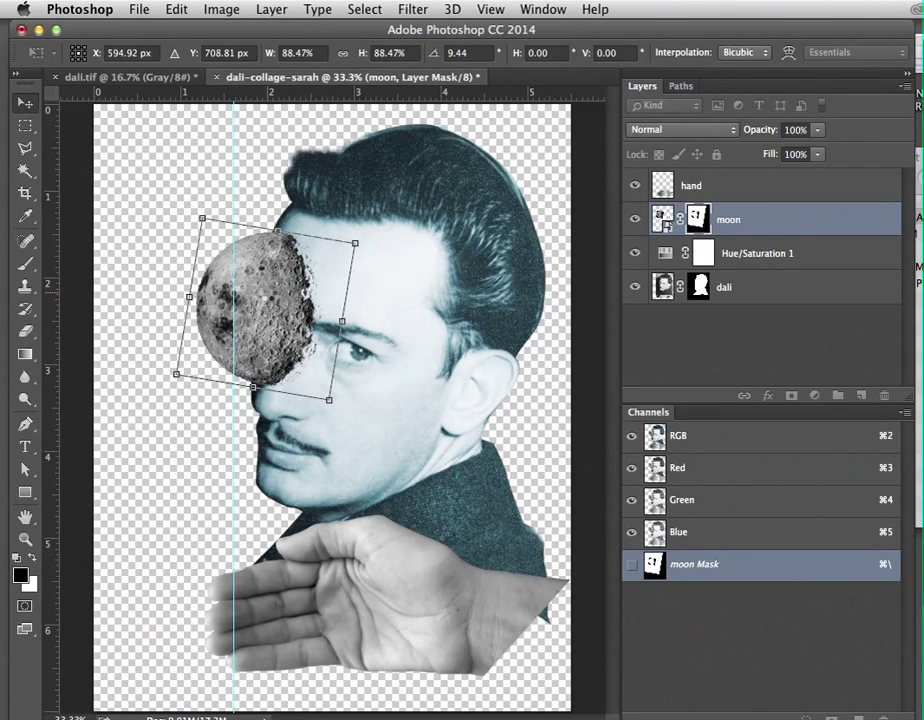
{"action": "key", "text": "Return"}
{"action": "left_click_drag", "start_coordinate": [265, 293], "coordinate": [260, 302]}
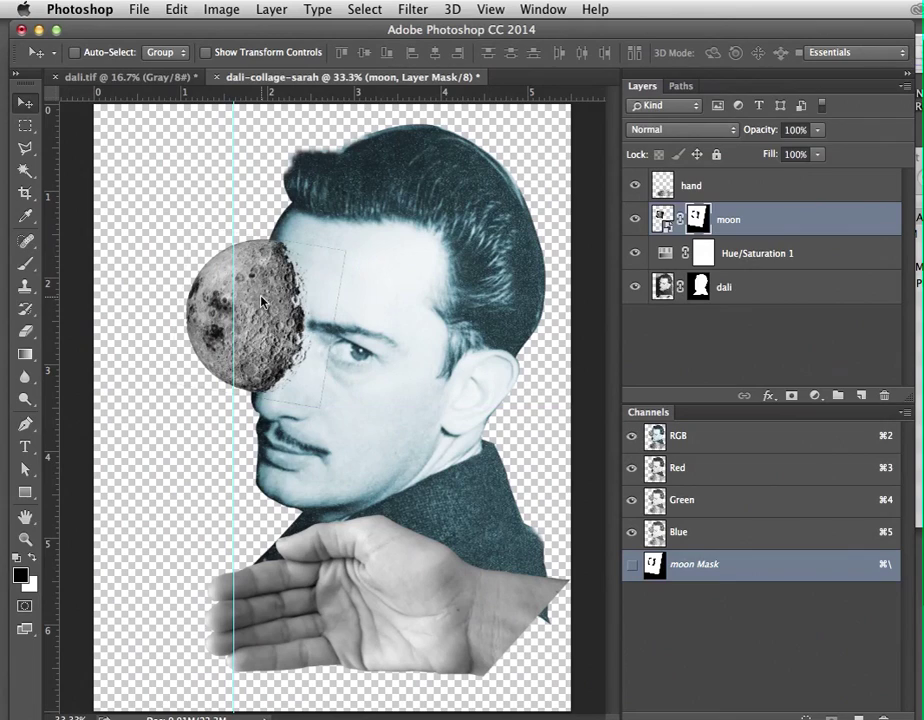
Step: Move the vertical guide crossing the moon out of the image, past the canvas's left edge
{"action": "left_click", "coordinate": [236, 212]}
{"action": "left_click", "coordinate": [235, 216]}
{"action": "left_click_drag", "start_coordinate": [234, 216], "coordinate": [45, 208]}
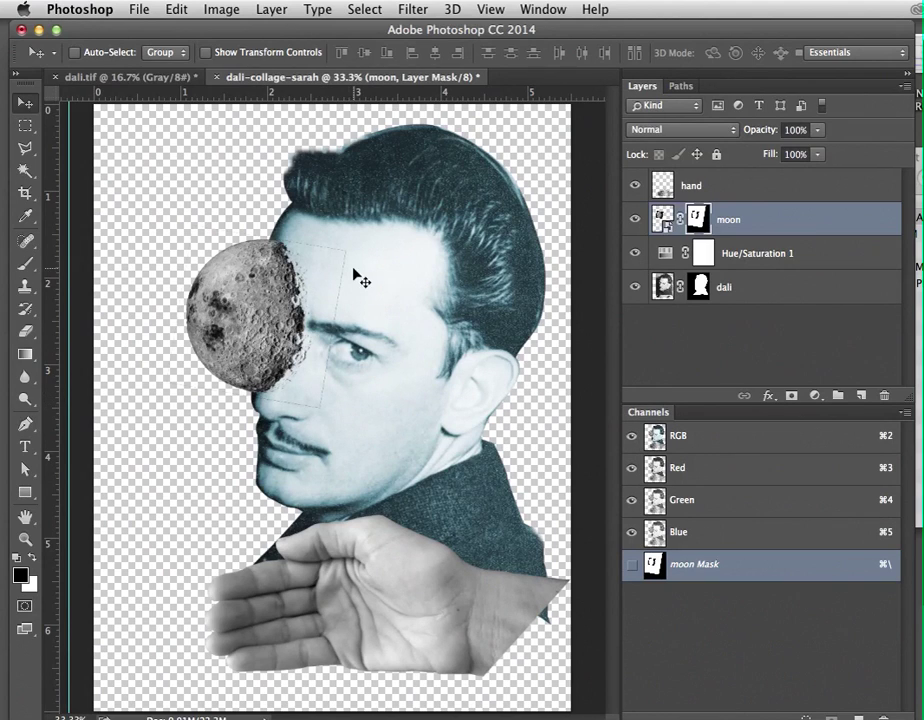
Step: Paint with a 45 px black brush on the moon's layer mask to hide the faint rectangular outline around the moon
{"action": "left_click", "coordinate": [751, 223]}
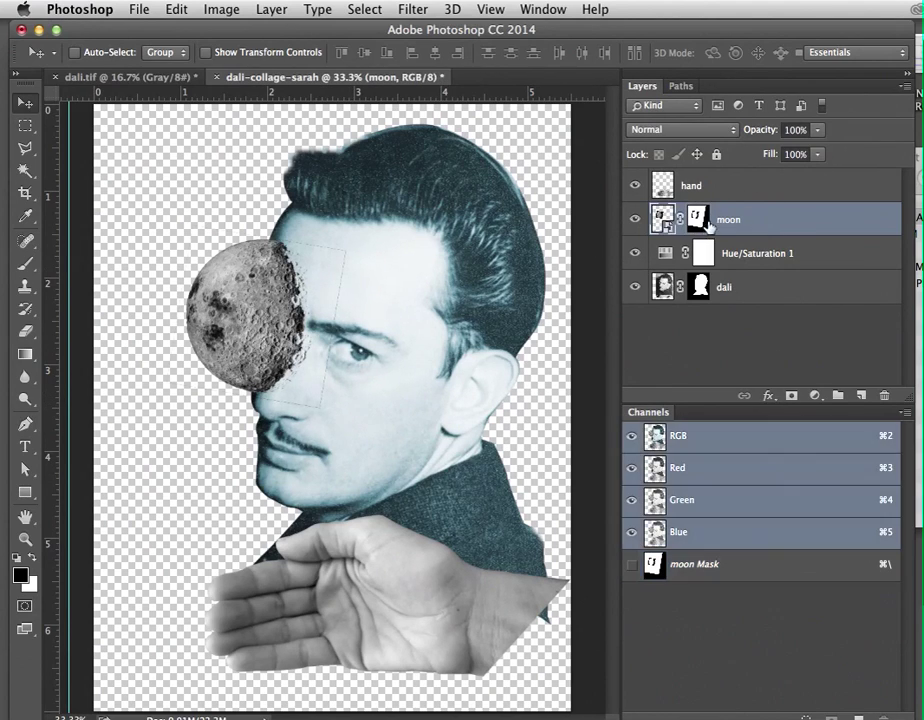
{"action": "key", "text": "super+backslash"}
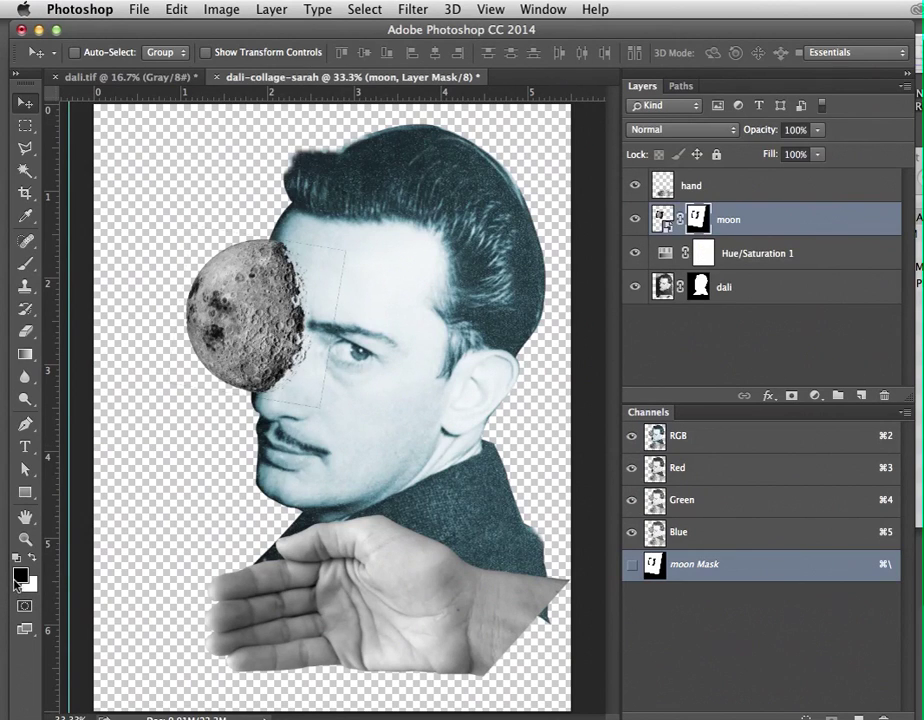
{"action": "left_click", "coordinate": [31, 270]}
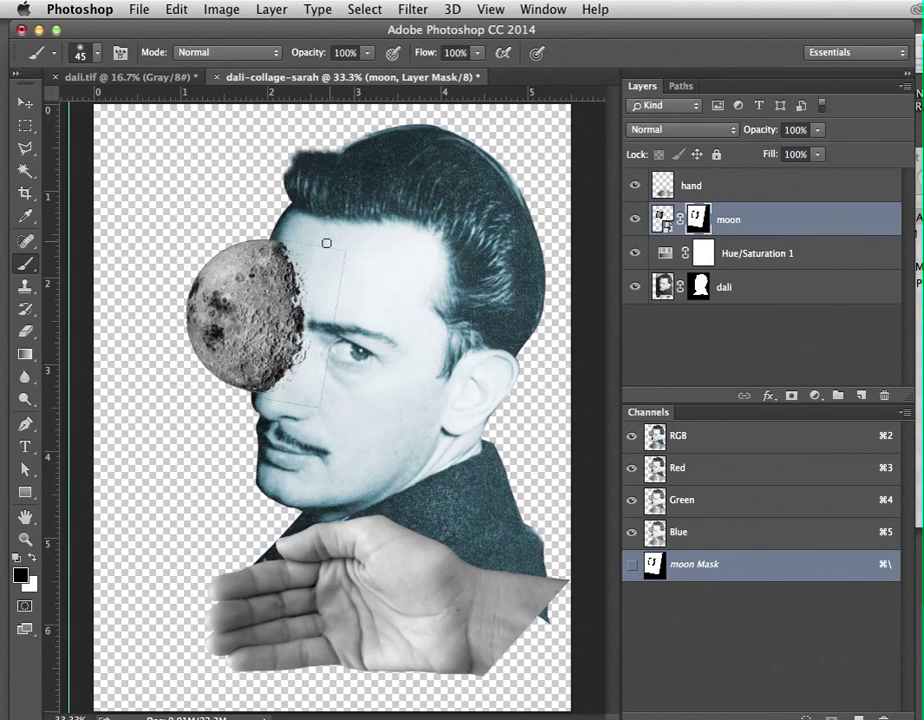
{"action": "left_click_drag", "start_coordinate": [289, 242], "coordinate": [350, 250]}
{"action": "mouse_move", "coordinate": [279, 238]}
{"action": "left_mouse_down"}
{"action": "mouse_move", "coordinate": [323, 239]}
{"action": "mouse_move", "coordinate": [346, 252]}
{"action": "left_mouse_up"}
{"action": "mouse_move", "coordinate": [322, 410]}
{"action": "left_mouse_down"}
{"action": "mouse_move", "coordinate": [249, 399]}
{"action": "mouse_move", "coordinate": [324, 403]}
{"action": "left_mouse_up"}
{"action": "mouse_move", "coordinate": [310, 316]}
{"action": "left_mouse_down"}
{"action": "mouse_move", "coordinate": [311, 340]}
{"action": "mouse_move", "coordinate": [293, 368]}
{"action": "left_mouse_up"}
{"action": "left_click_drag", "start_coordinate": [299, 236], "coordinate": [301, 236]}
Step: Switch to Finder, place ant.jpg from the chapter8-start folder into the Photoshop collage, and commit the placement
{"action": "key", "text": "super+Tab"}
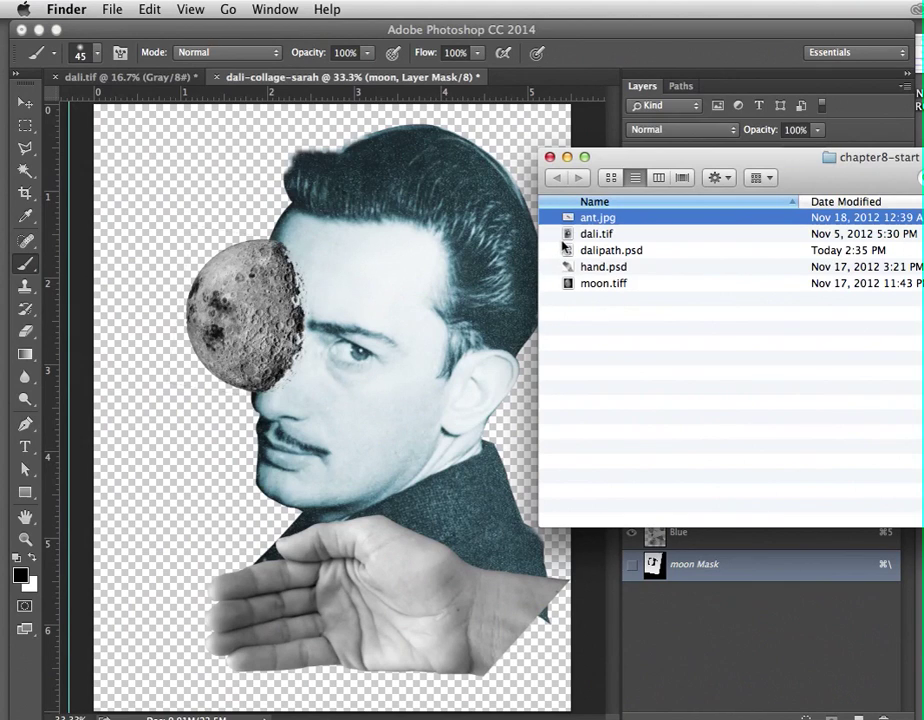
{"action": "left_click_drag", "start_coordinate": [573, 222], "coordinate": [345, 303]}
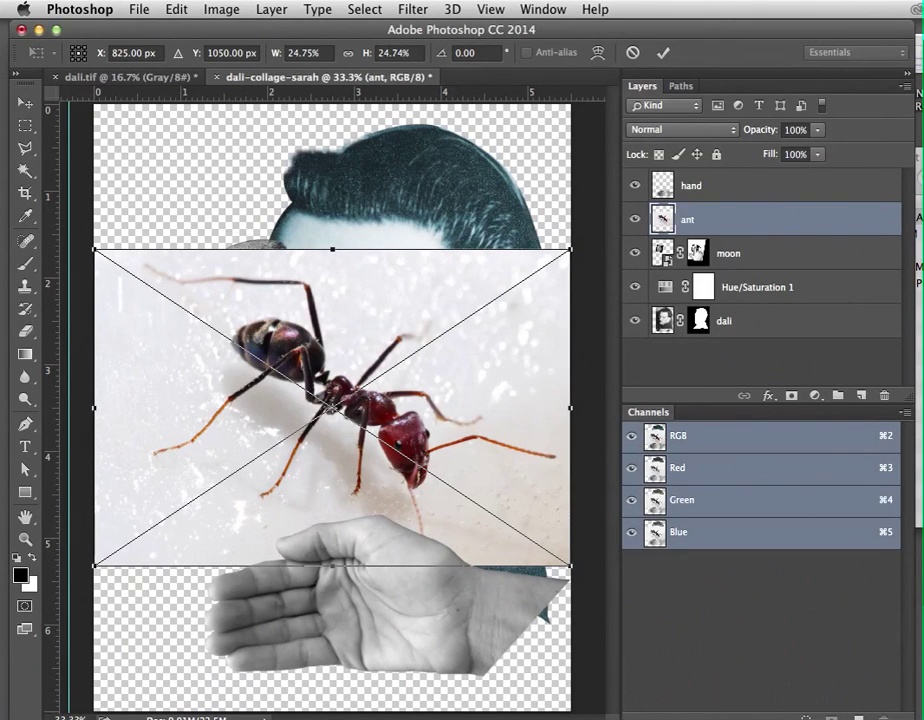
{"action": "left_click_drag", "start_coordinate": [676, 219], "coordinate": [687, 160]}
{"action": "double_click", "coordinate": [330, 368]}
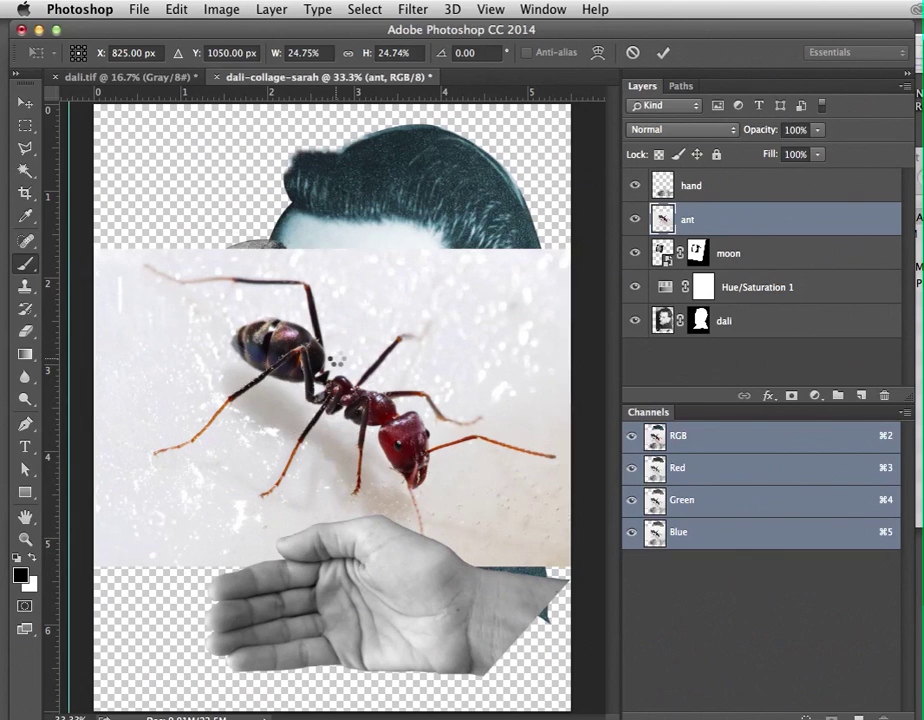
Step: Move the ant layer above the hand layer in the stacking order
{"action": "key", "text": "b"}
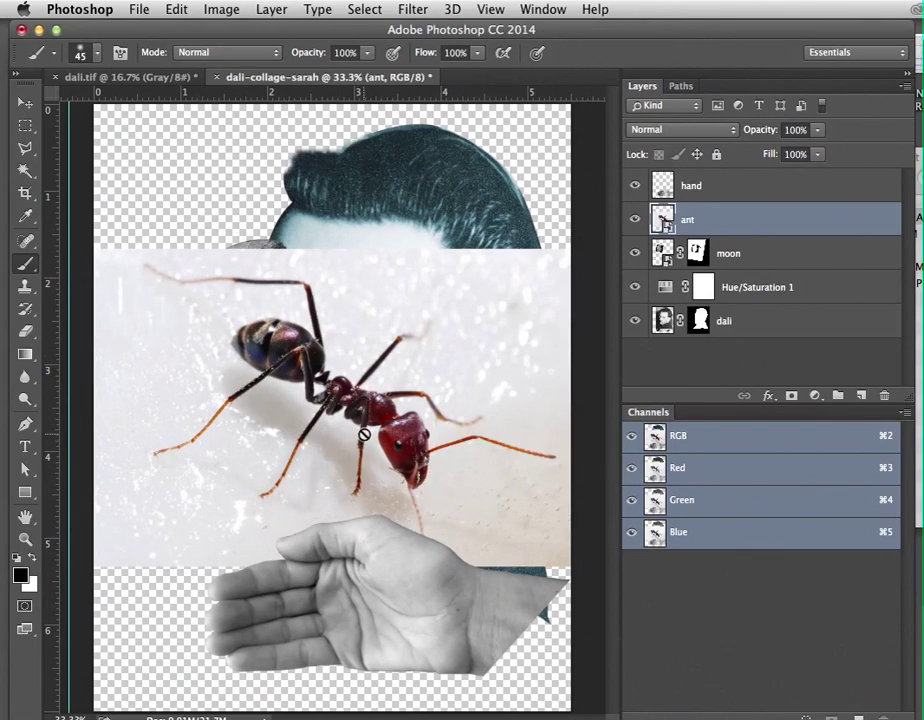
{"action": "left_click", "coordinate": [32, 105]}
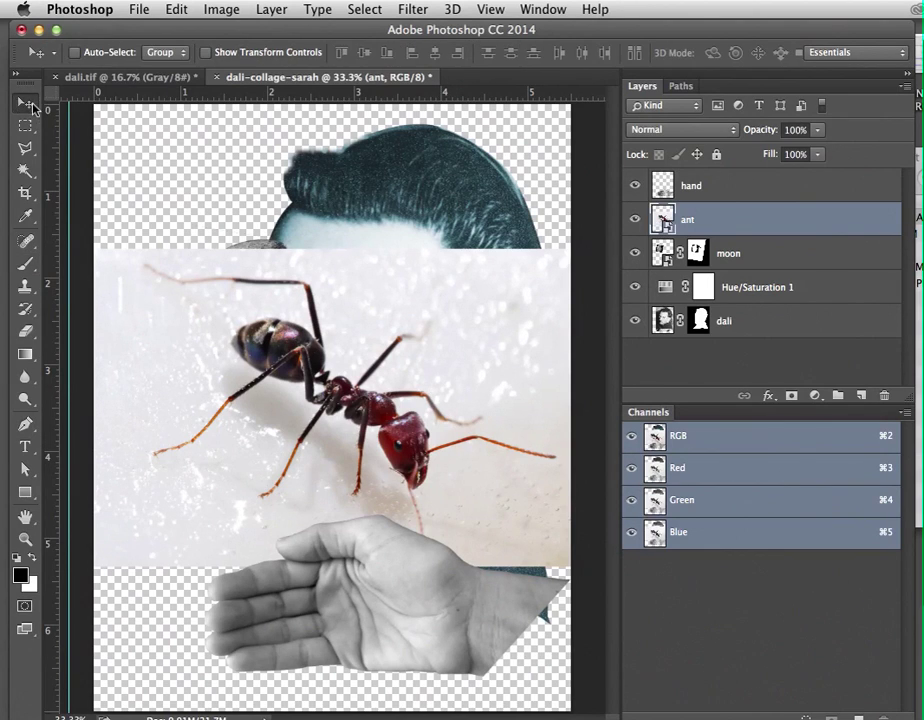
{"action": "left_click_drag", "start_coordinate": [703, 227], "coordinate": [709, 181]}
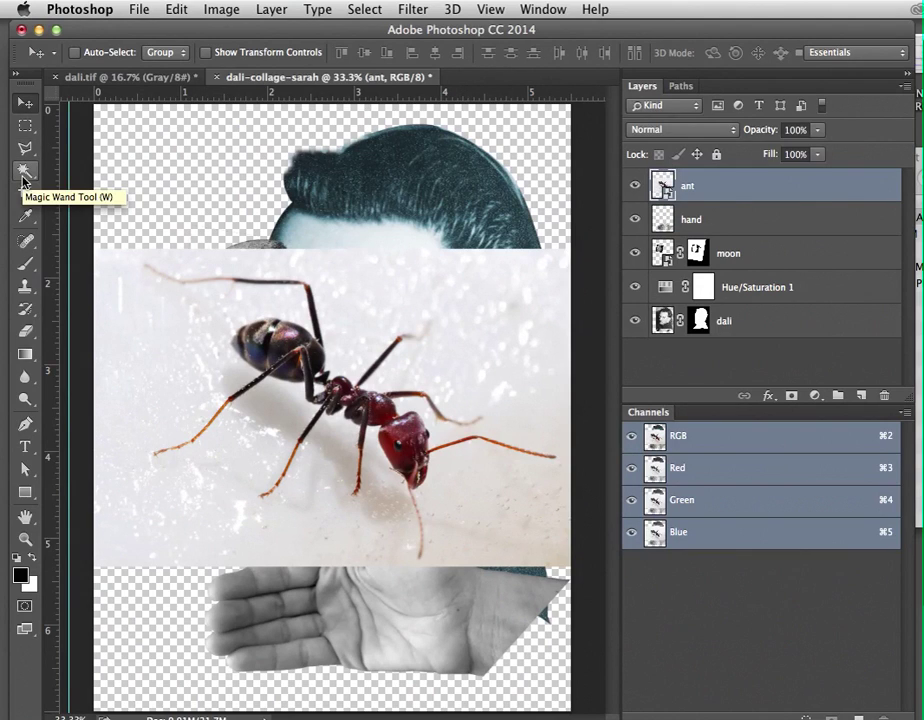
Step: Select the pale background around the ant with the Magic Wand at a tolerance of 32
{"action": "left_click", "coordinate": [25, 170]}
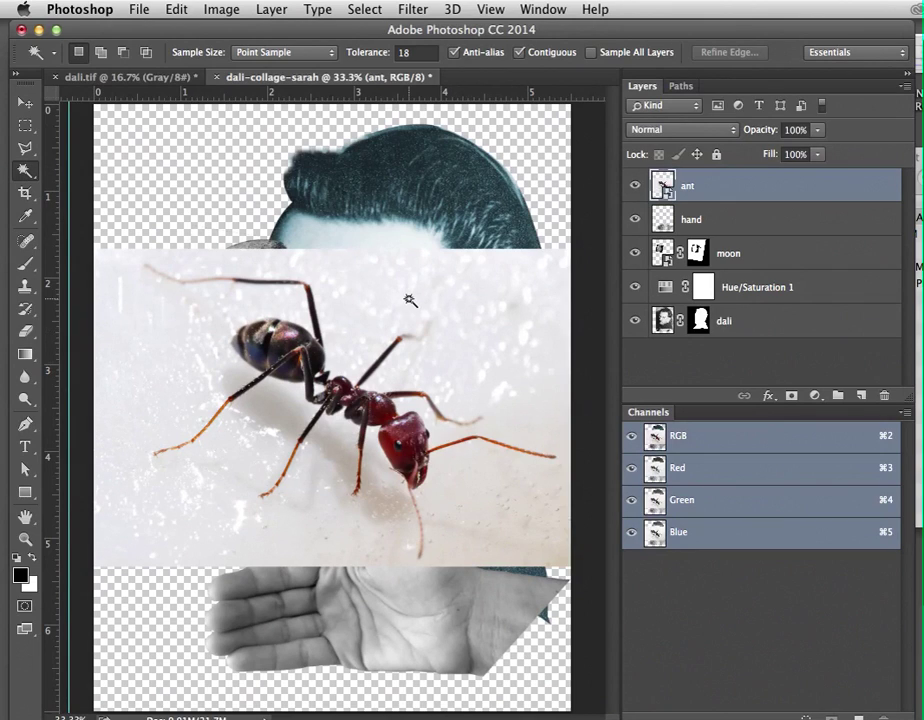
{"action": "left_click", "coordinate": [410, 53]}
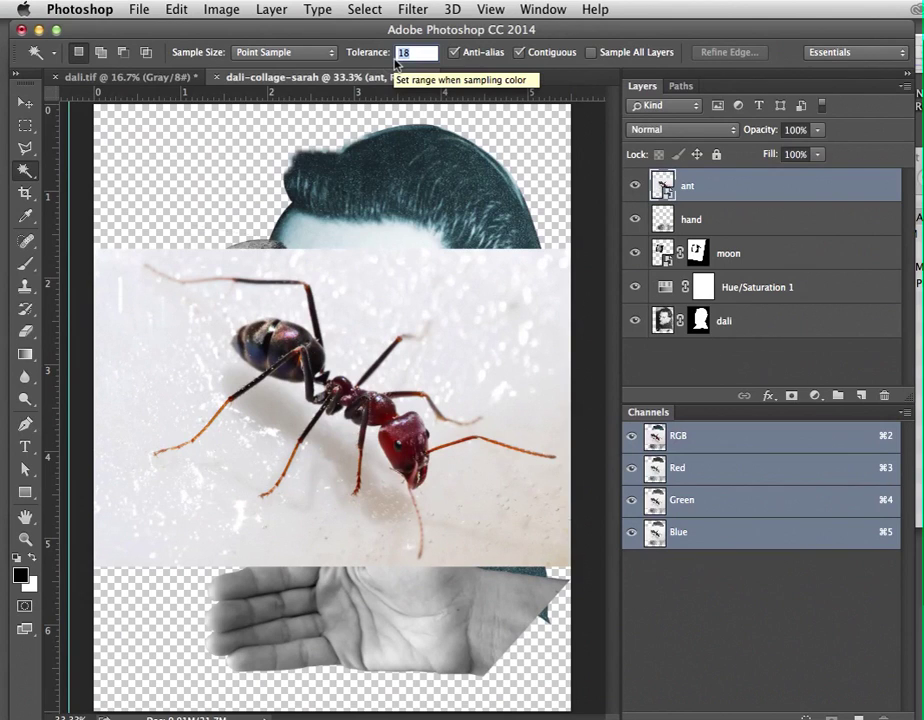
{"action": "key", "text": "Return"}
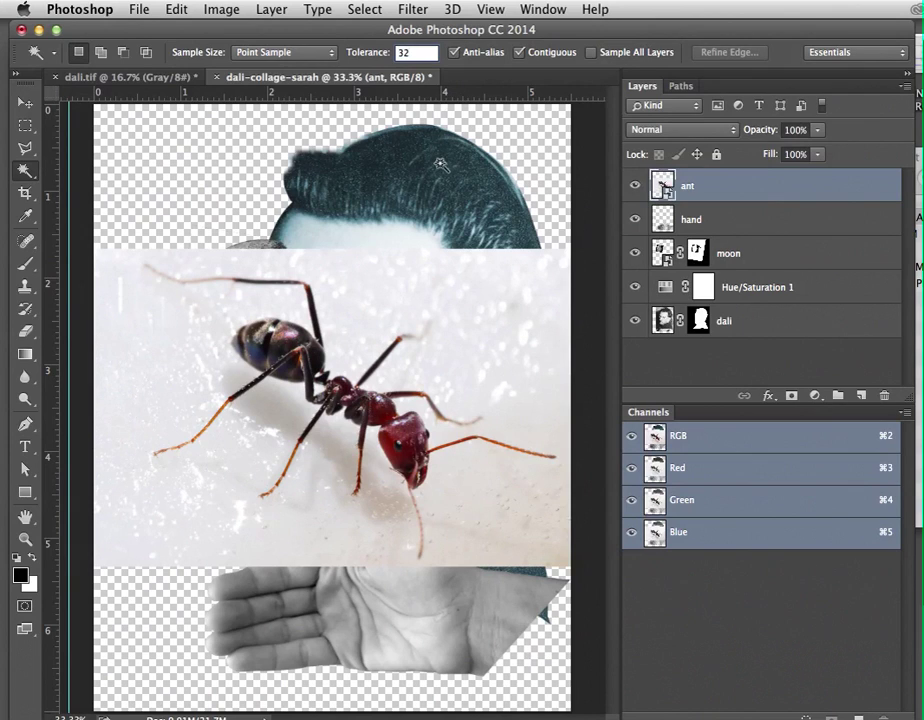
{"action": "key", "text": "Return"}
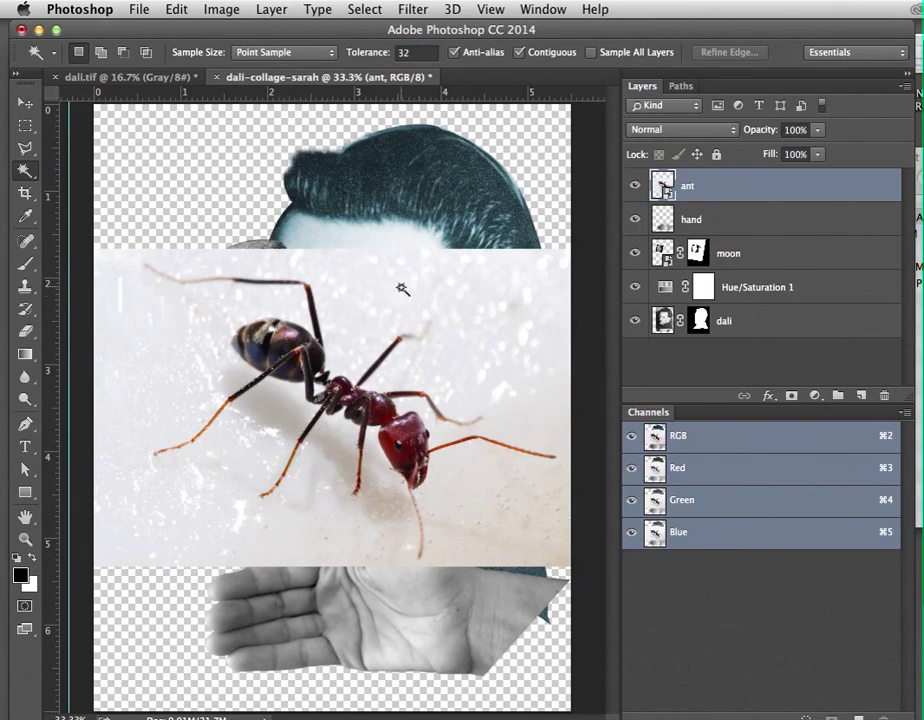
{"action": "left_click", "coordinate": [252, 447]}
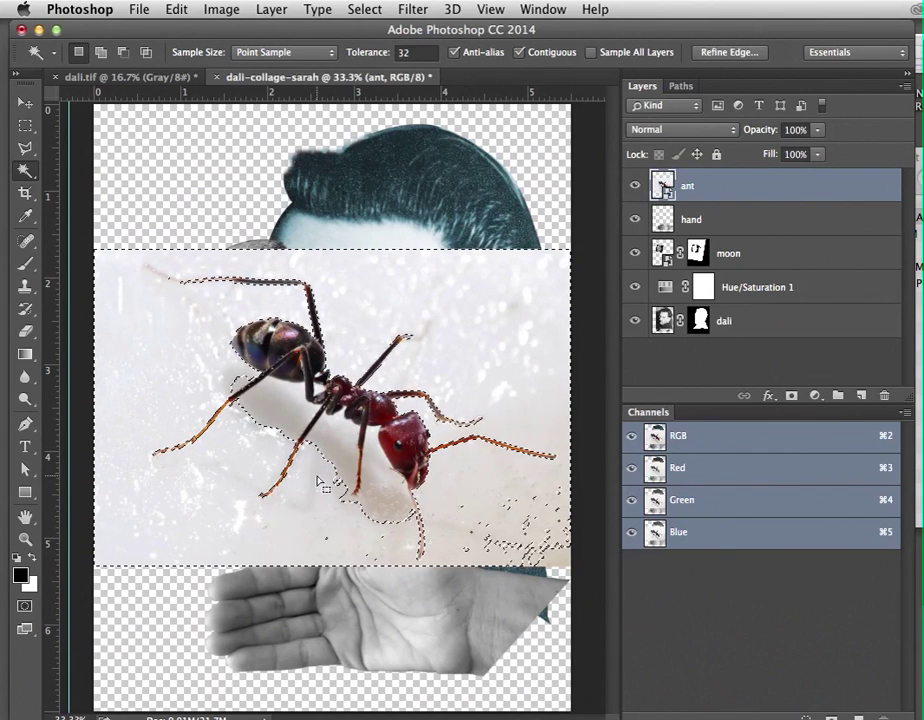
Step: Add the unselected shadow patches beneath the ant and between its legs to the Magic Wand background selection
{"action": "key", "text": "shift"}
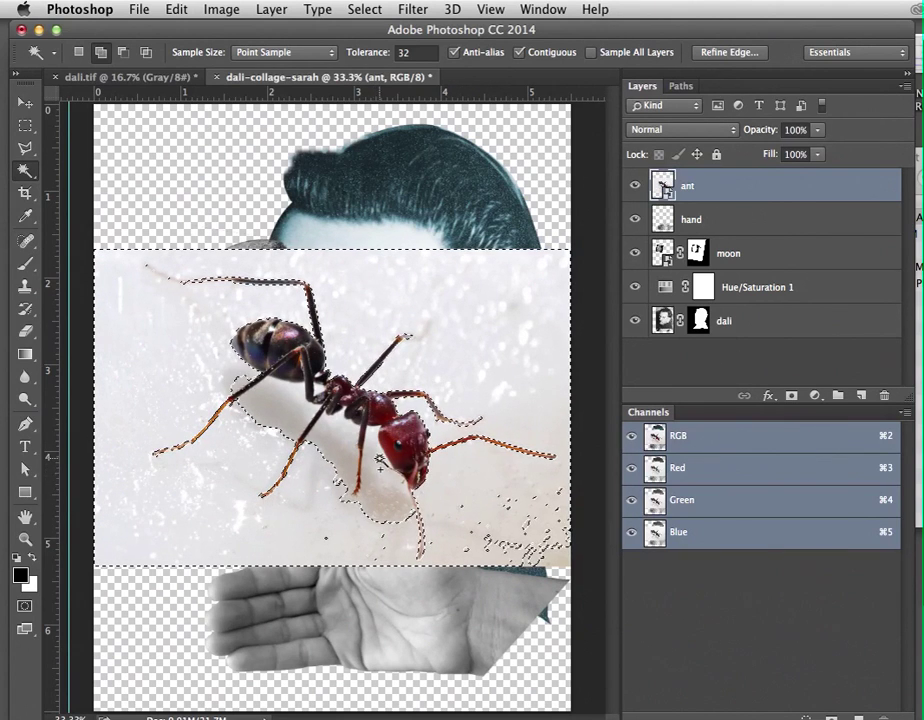
{"action": "left_click", "coordinate": [368, 490], "text": "shift"}
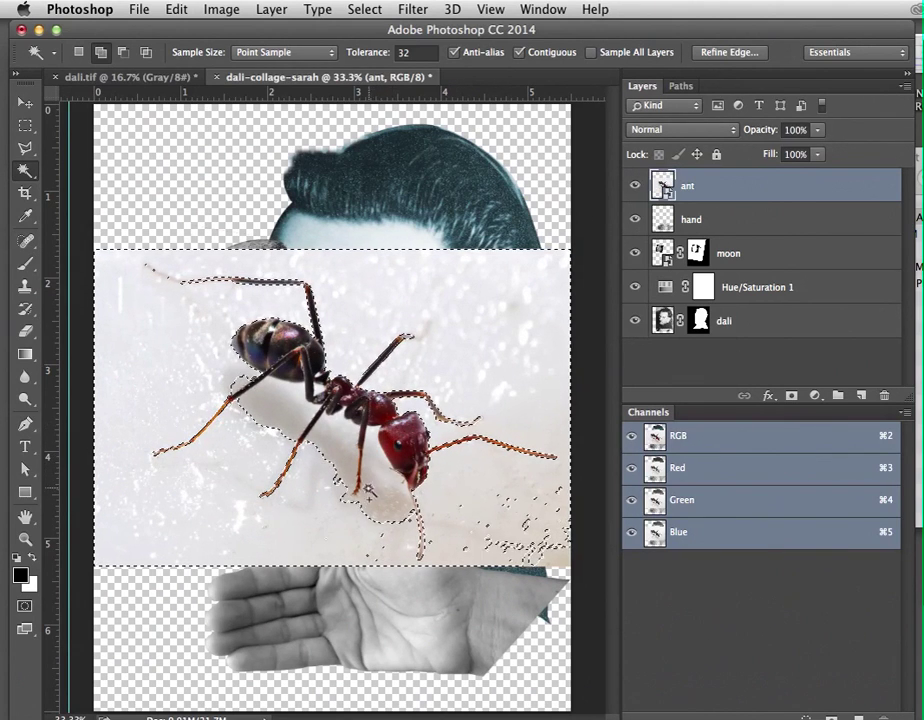
{"action": "left_click", "coordinate": [489, 541], "text": "alt"}
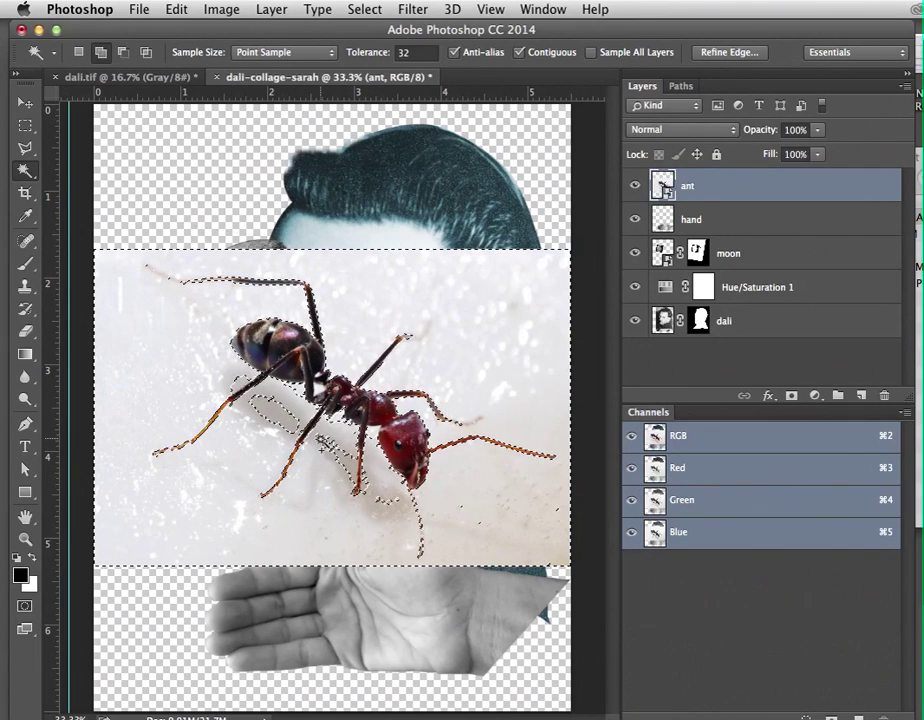
{"action": "left_click", "coordinate": [236, 380], "text": "shift"}
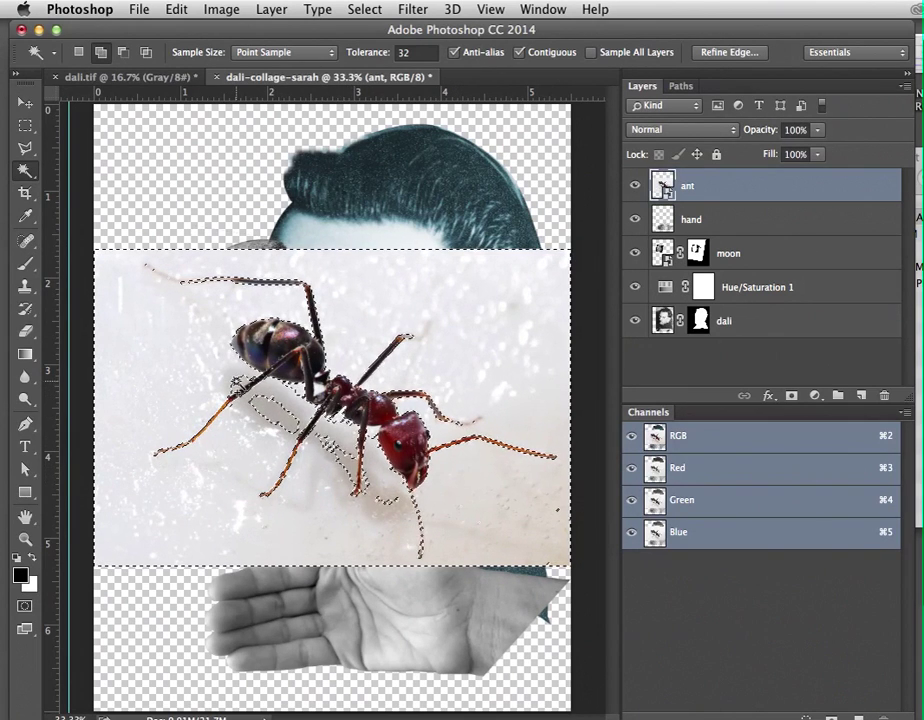
{"action": "left_click", "coordinate": [330, 409], "text": "shift"}
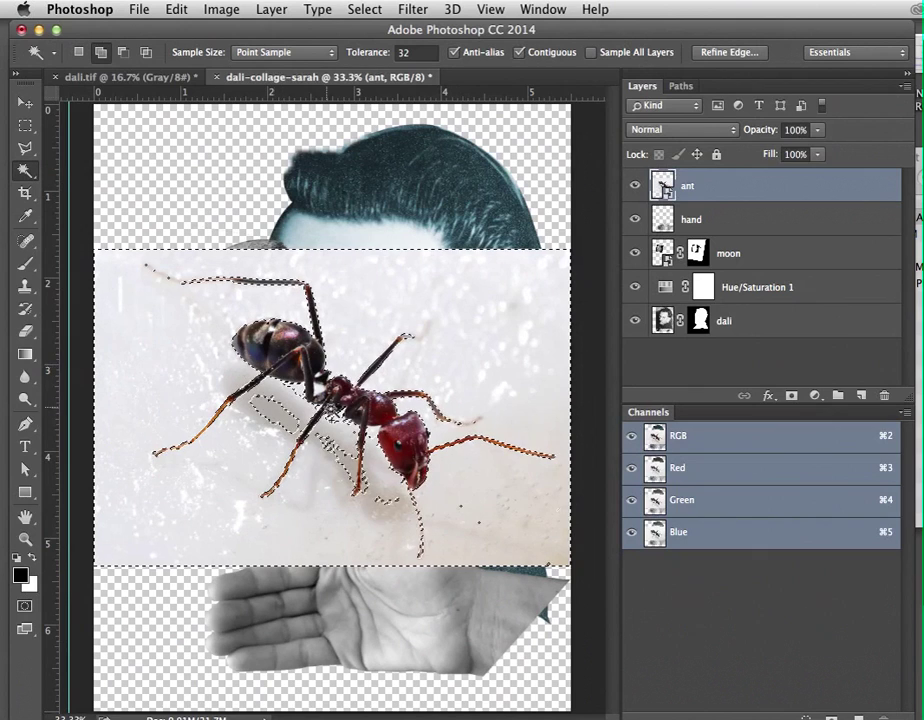
{"action": "left_click", "coordinate": [273, 413], "text": "shift"}
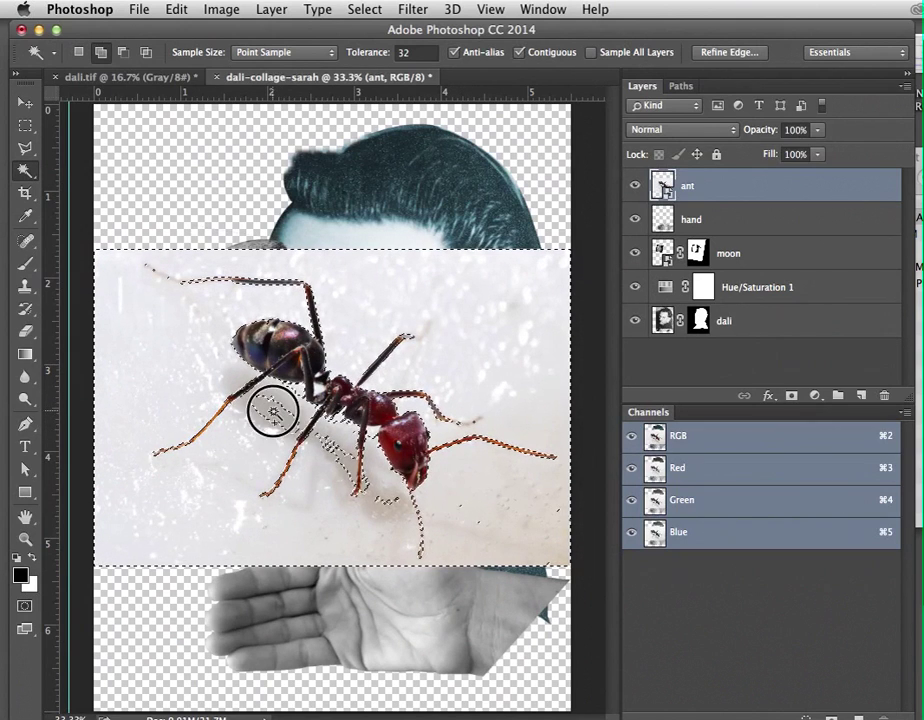
{"action": "key", "text": "super+z"}
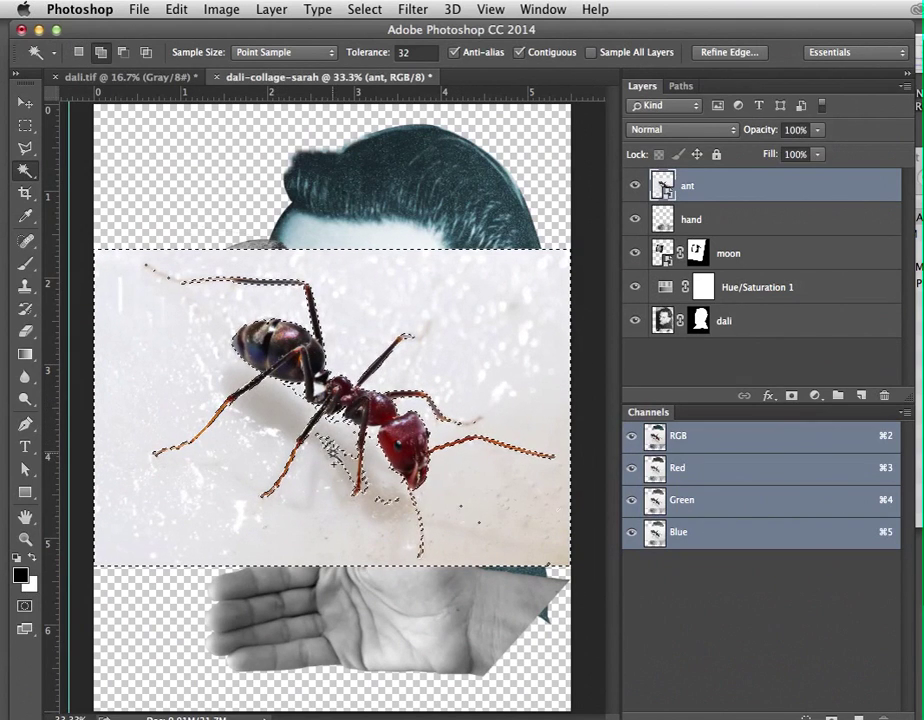
{"action": "left_click", "coordinate": [326, 441], "text": "alt"}
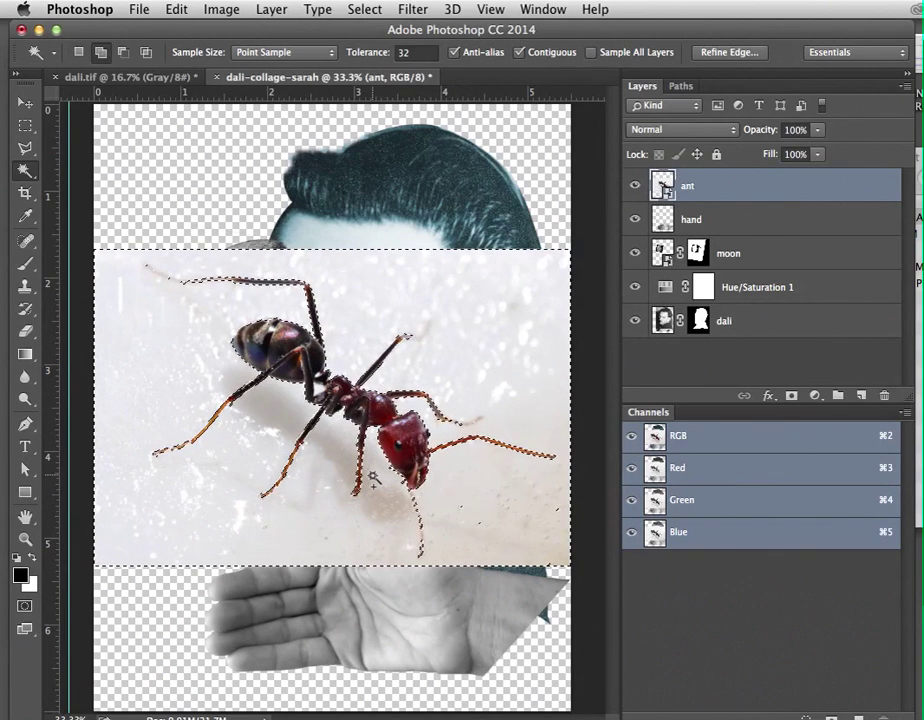
{"action": "key", "text": "shift"}
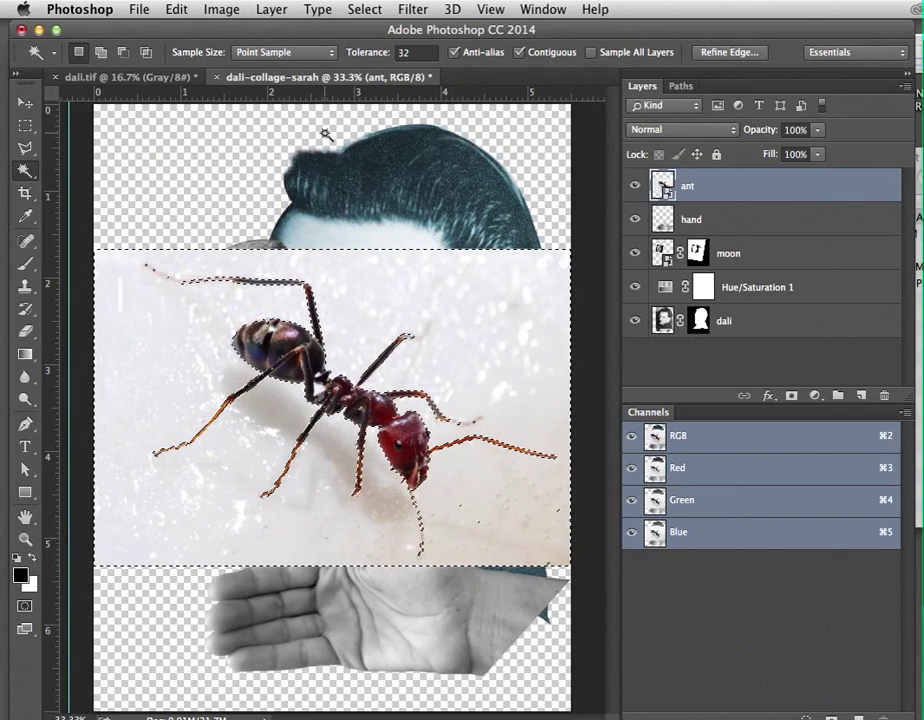
Step: Invert the selection and turn it into a layer mask that isolates the ant
{"action": "left_click", "coordinate": [274, 9]}
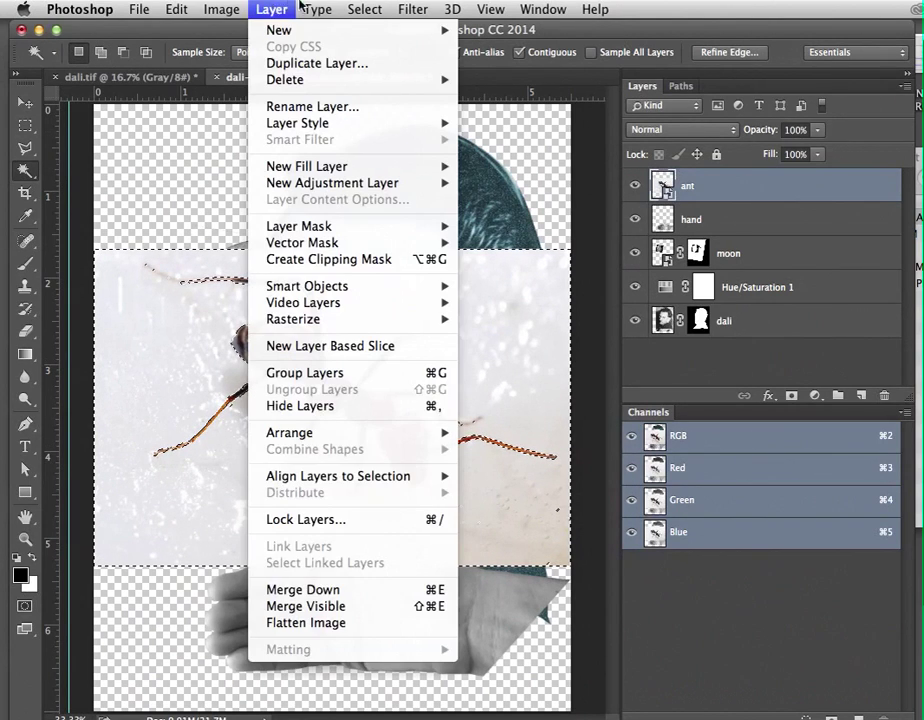
{"action": "mouse_move", "coordinate": [365, 9]}
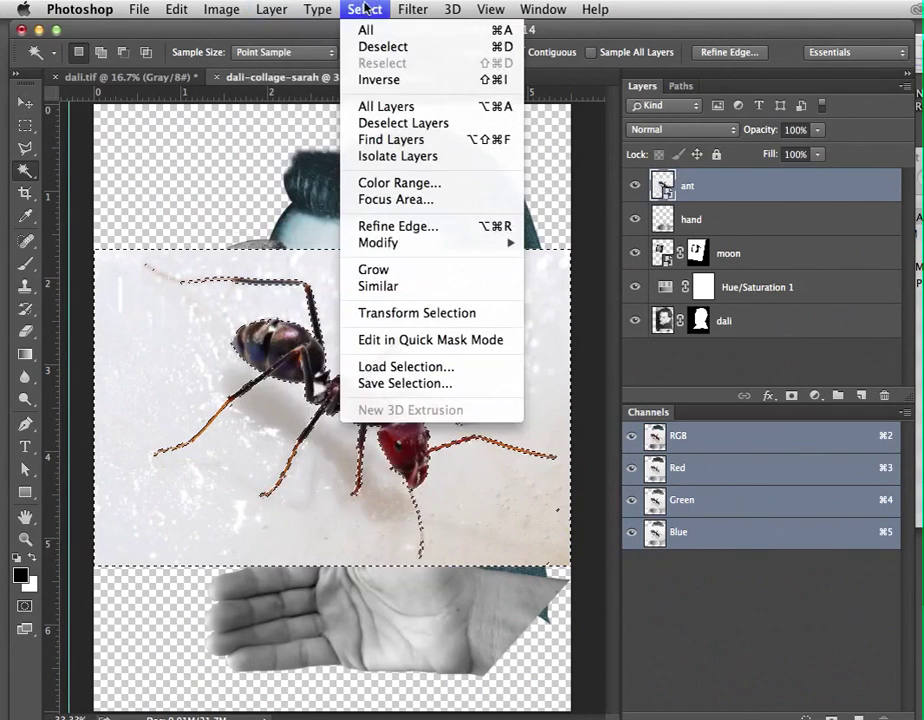
{"action": "left_click", "coordinate": [377, 84]}
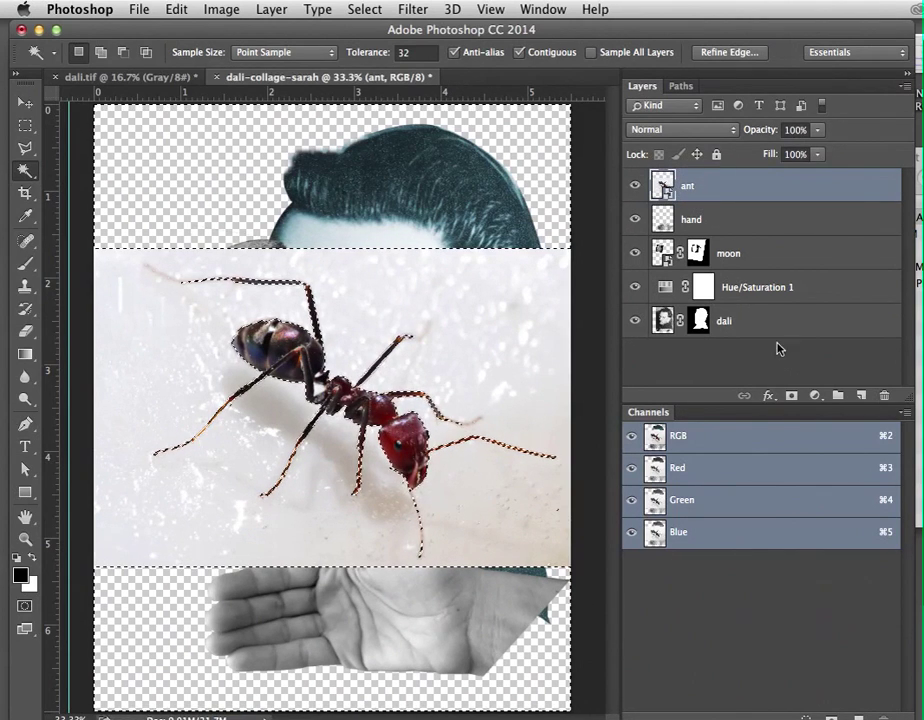
{"action": "left_click", "coordinate": [791, 396]}
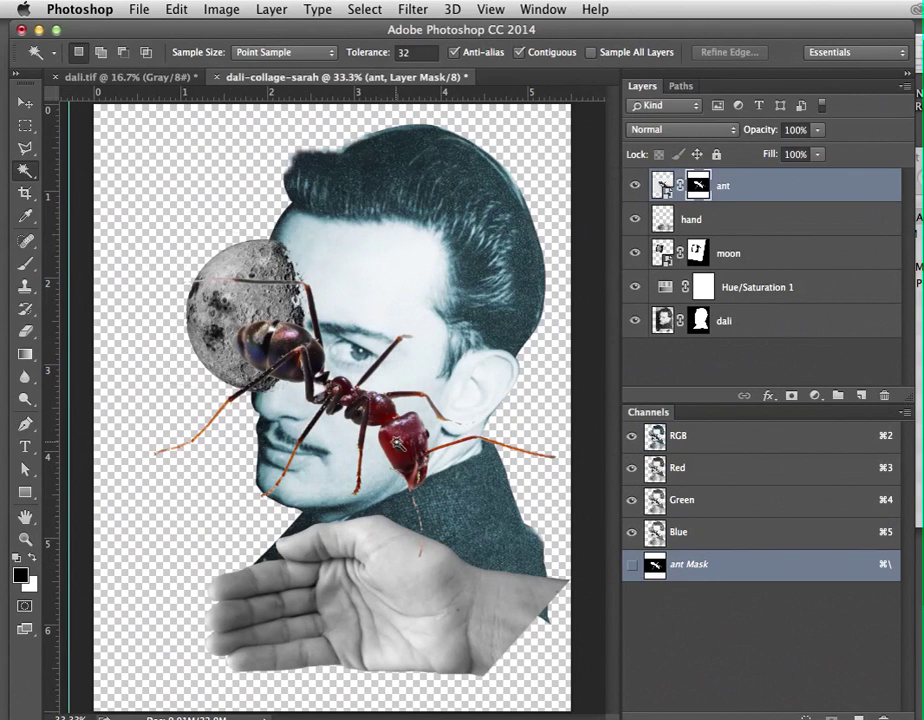
Step: Move the masked ant about 0.5 in left and 1.1 in up so its abdomen overlaps the moon
{"action": "left_click", "coordinate": [25, 102]}
{"action": "left_click_drag", "start_coordinate": [296, 297], "coordinate": [235, 266]}
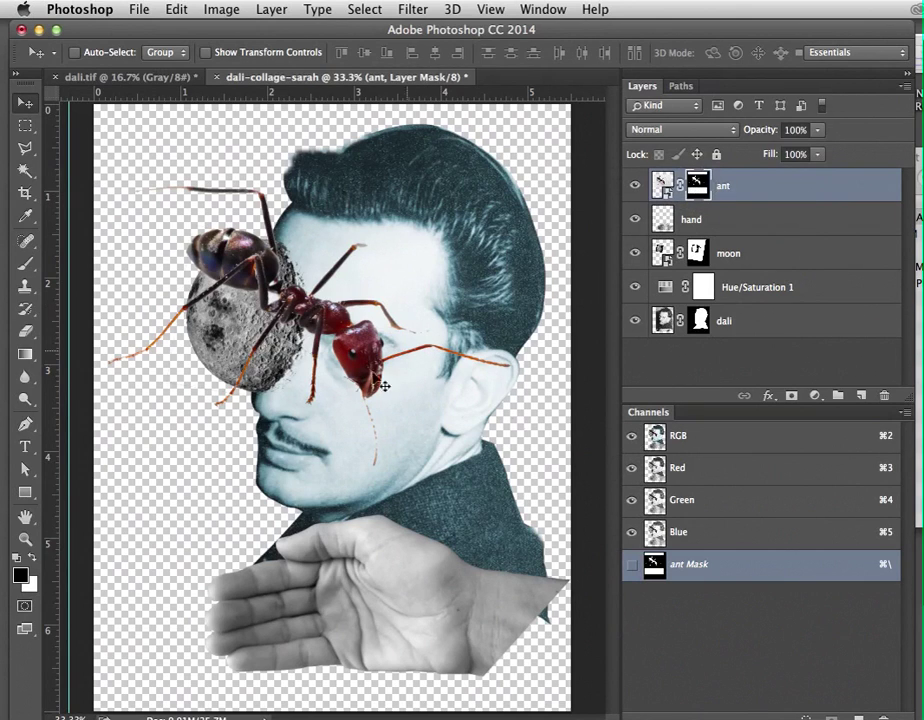
{"action": "left_click", "coordinate": [272, 8]}
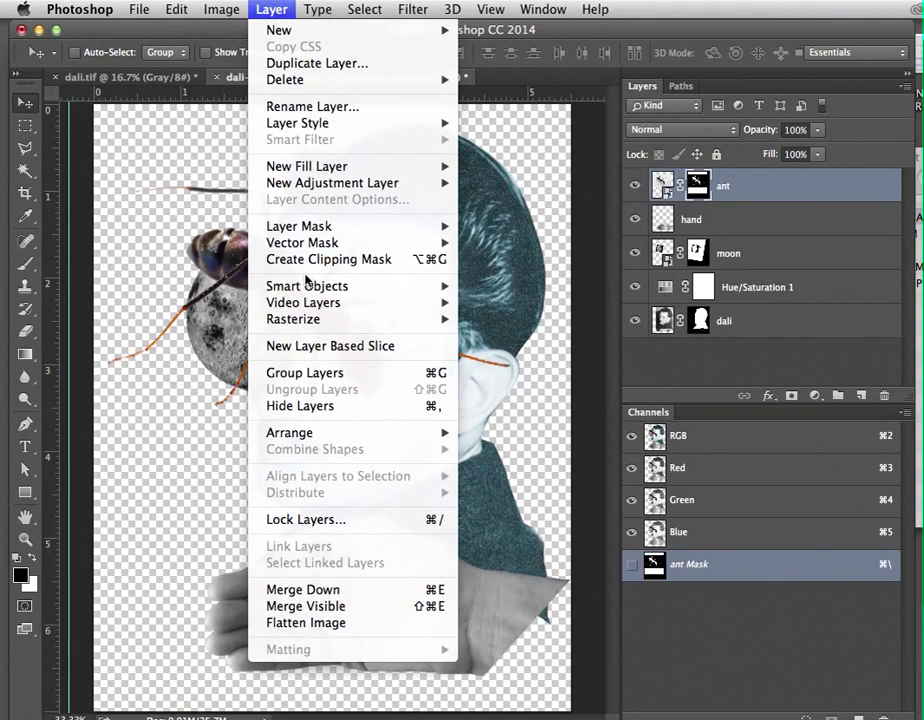
{"action": "mouse_move", "coordinate": [364, 8]}
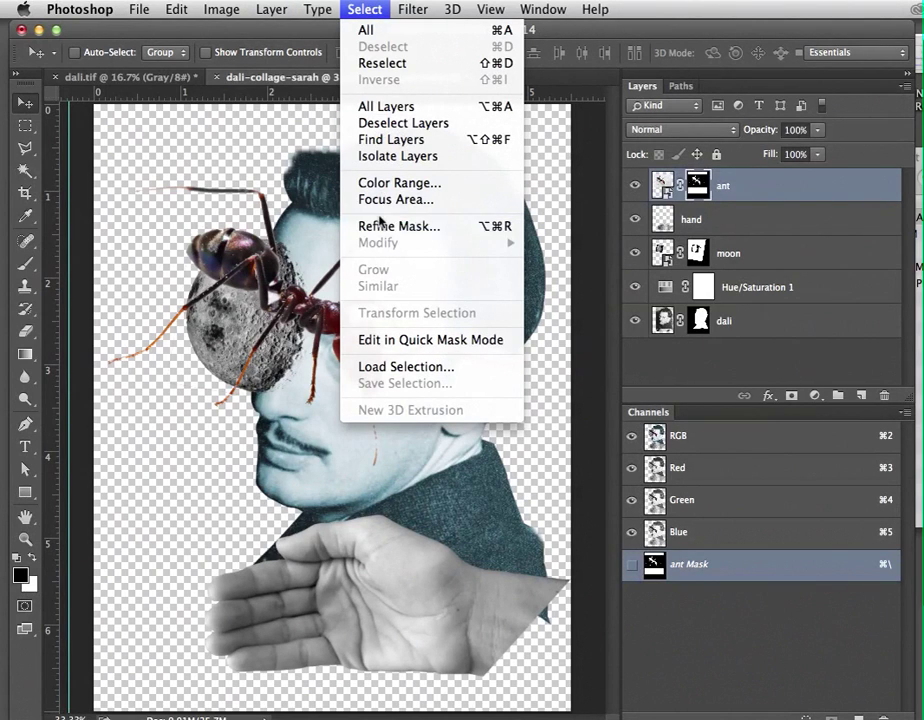
{"action": "left_click", "coordinate": [382, 227]}
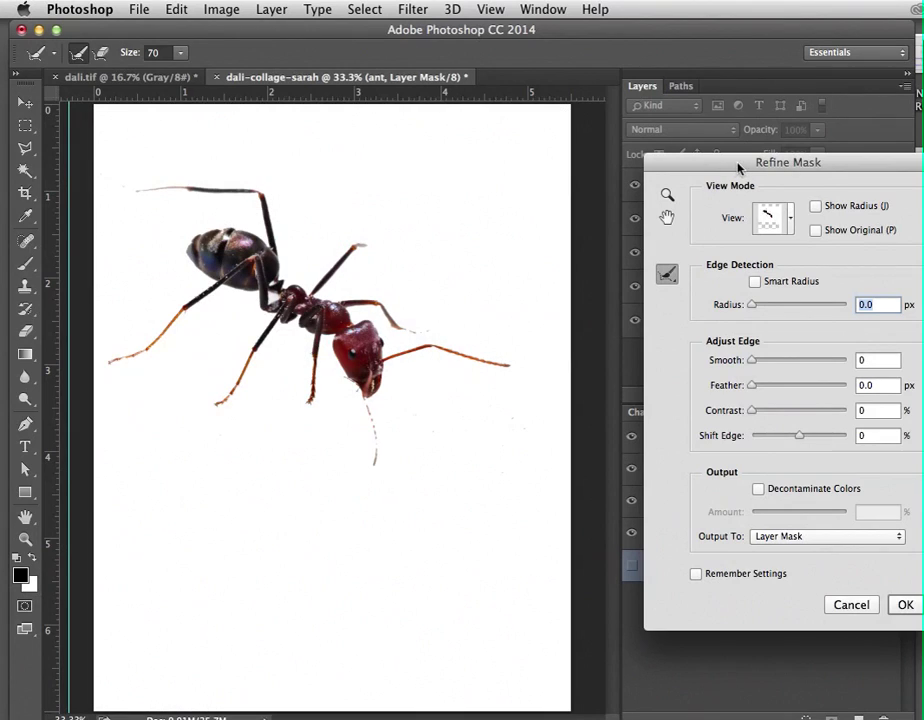
{"action": "left_click_drag", "start_coordinate": [738, 169], "coordinate": [627, 110]}
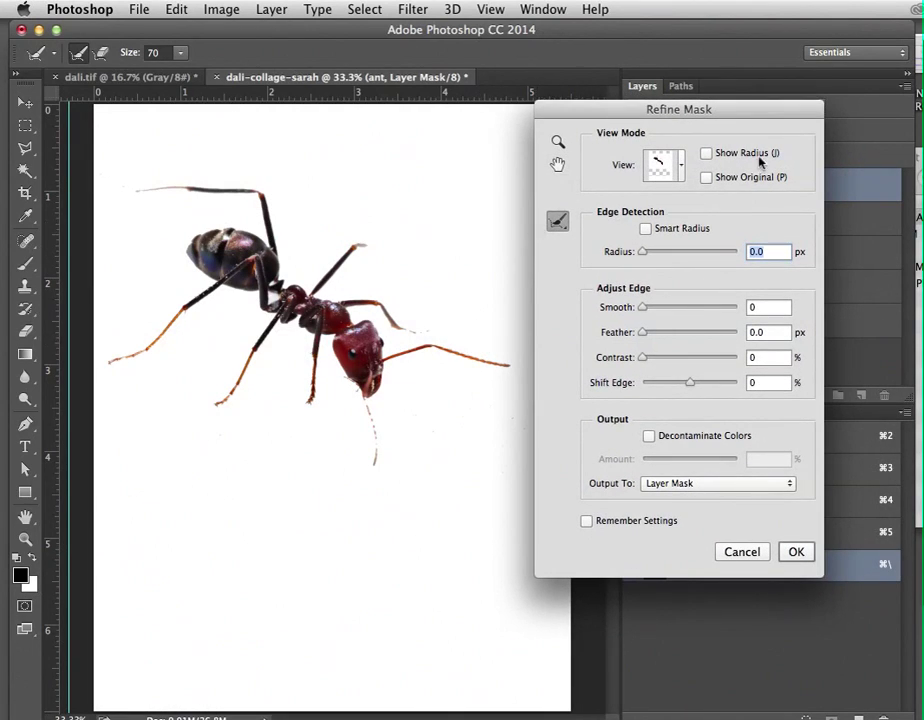
{"action": "left_click", "coordinate": [646, 230]}
{"action": "mouse_move", "coordinate": [647, 253]}
{"action": "left_mouse_down"}
{"action": "mouse_move", "coordinate": [674, 256]}
{"action": "mouse_move", "coordinate": [640, 254]}
{"action": "left_mouse_up"}
{"action": "mouse_move", "coordinate": [371, 406]}
{"action": "left_mouse_down"}
{"action": "mouse_move", "coordinate": [372, 473]}
{"action": "mouse_move", "coordinate": [372, 416]}
{"action": "mouse_move", "coordinate": [377, 469]}
{"action": "mouse_move", "coordinate": [365, 421]}
{"action": "left_mouse_up"}
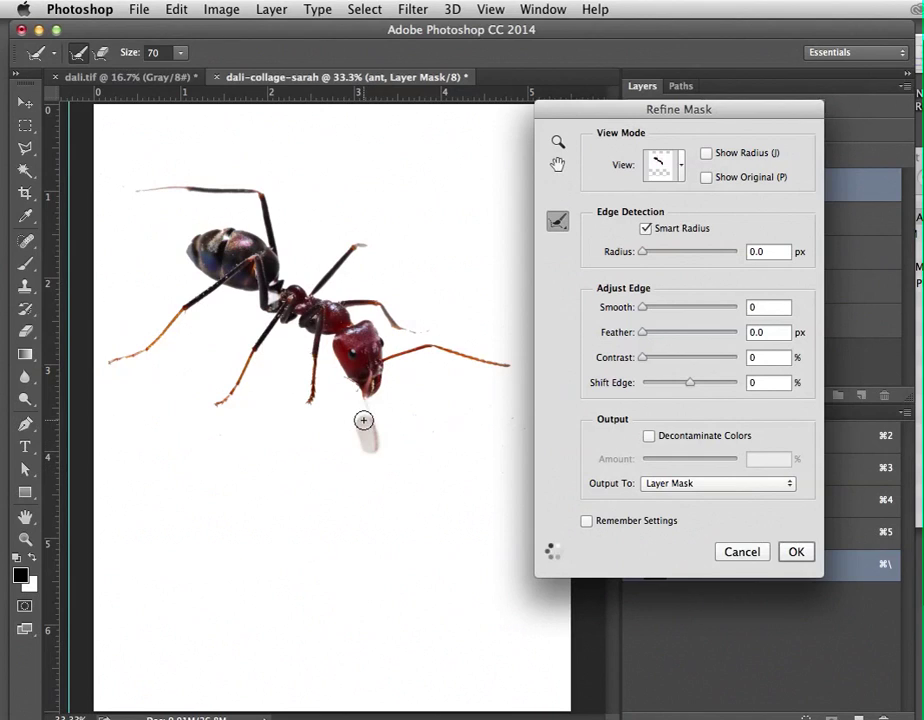
{"action": "left_click_drag", "start_coordinate": [395, 321], "coordinate": [445, 320]}
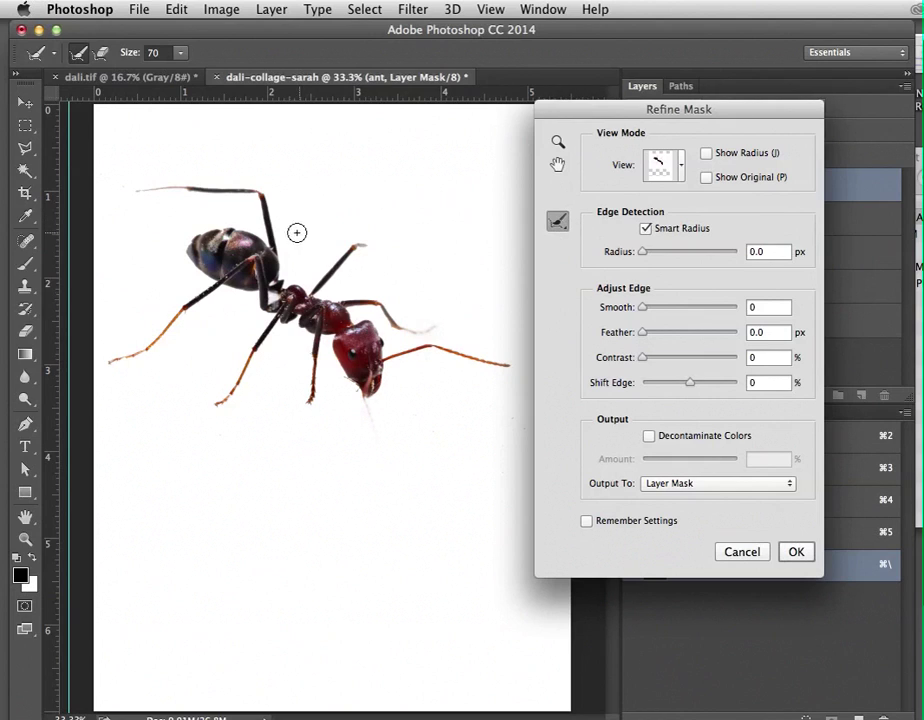
{"action": "left_click_drag", "start_coordinate": [310, 400], "coordinate": [284, 434]}
{"action": "left_click_drag", "start_coordinate": [428, 331], "coordinate": [441, 318]}
{"action": "mouse_move", "coordinate": [646, 356]}
{"action": "left_mouse_down"}
{"action": "mouse_move", "coordinate": [648, 365]}
{"action": "mouse_move", "coordinate": [676, 361]}
{"action": "mouse_move", "coordinate": [633, 354]}
{"action": "left_mouse_up"}
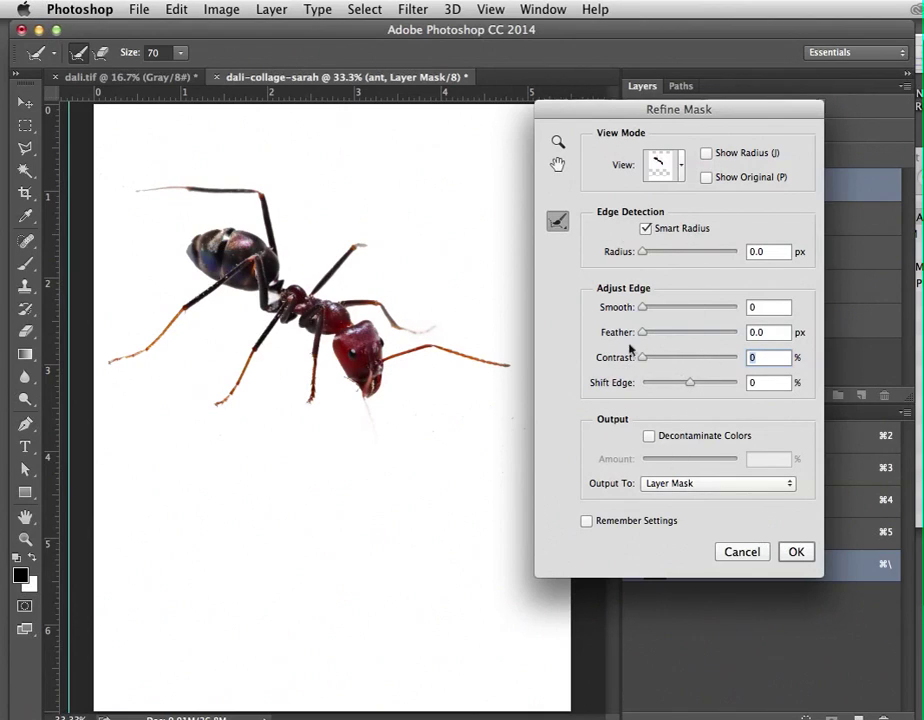
{"action": "left_click", "coordinate": [645, 228]}
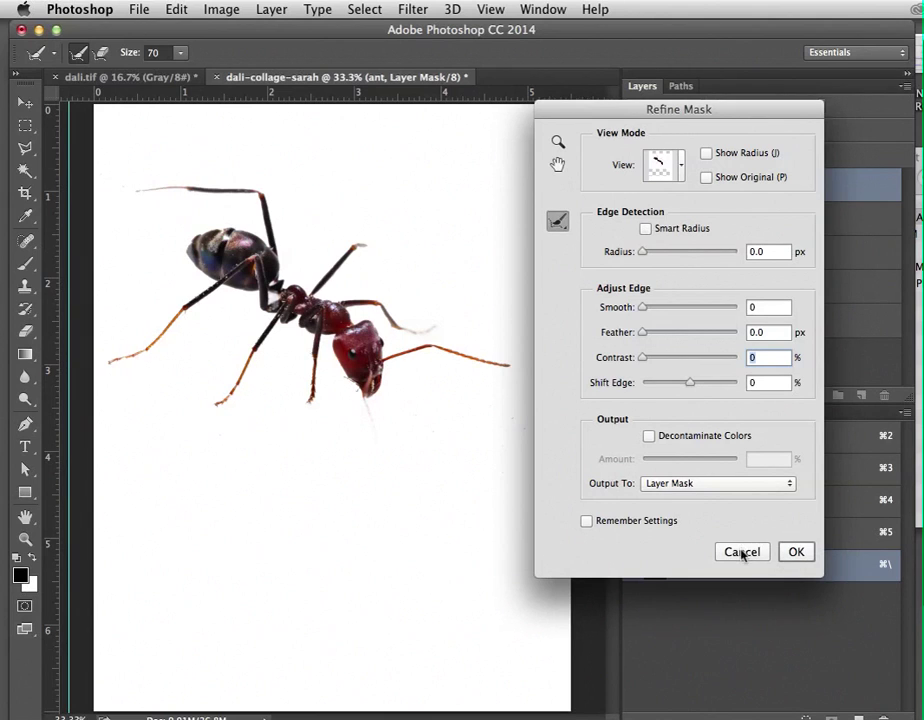
{"action": "left_click", "coordinate": [742, 552]}
{"action": "key", "text": "v"}
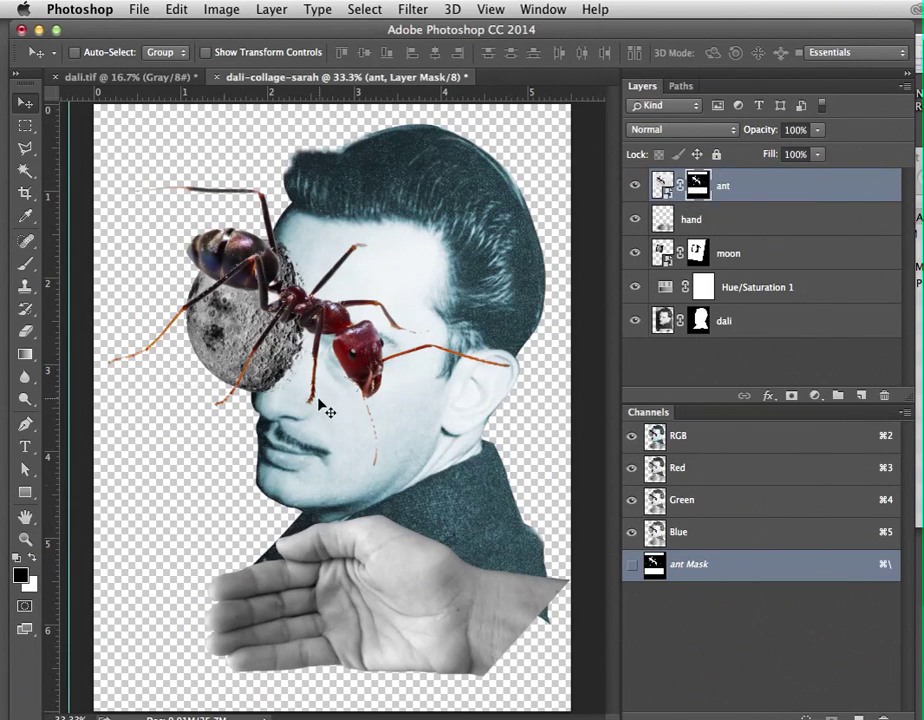
Step: Paint white on the ant's mask with a soft 30 px brush to restore the antenna below the head and the nearby leg tip
{"action": "left_click", "coordinate": [32, 557]}
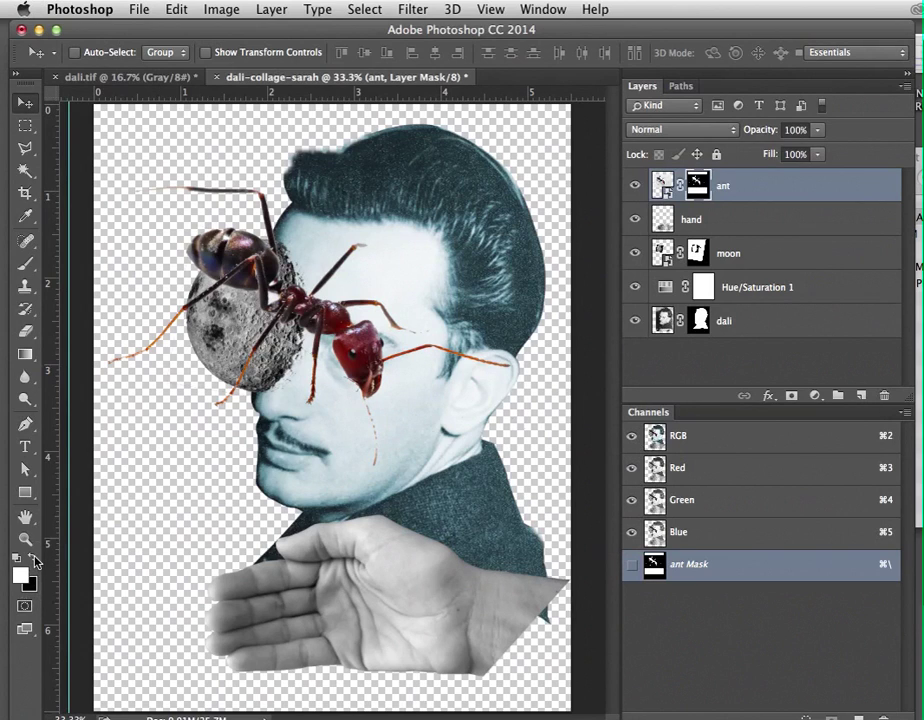
{"action": "key", "text": "b"}
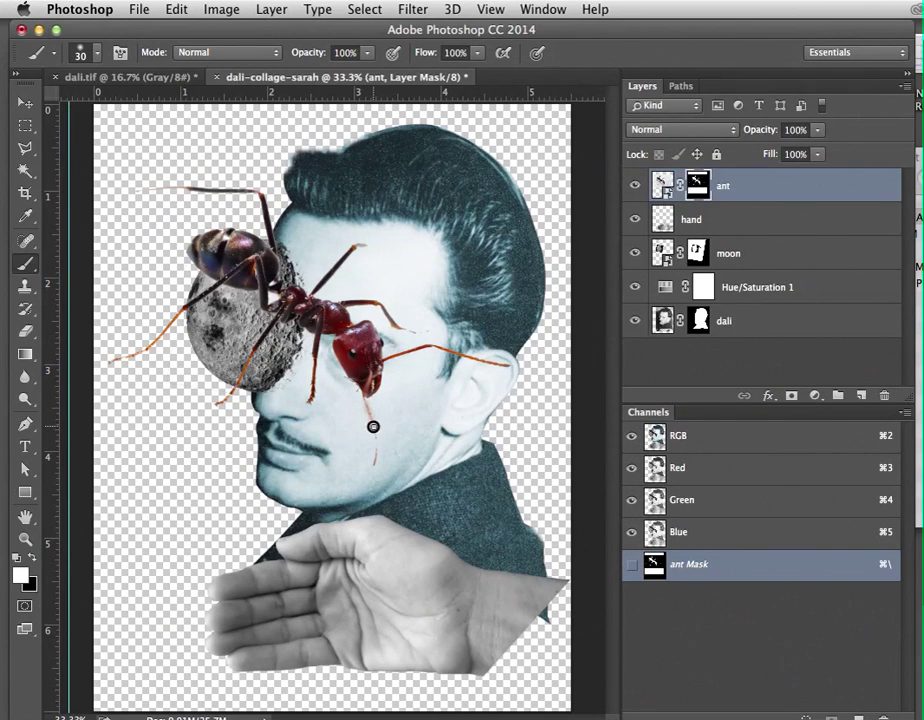
{"action": "left_click_drag", "start_coordinate": [378, 457], "coordinate": [374, 466]}
{"action": "left_click_drag", "start_coordinate": [412, 333], "coordinate": [428, 329]}
Step: Paint more white on the ant's mask along the lower antenna and upper rear leg with a 15 px brush at 100% hardness
{"action": "left_click", "coordinate": [97, 56]}
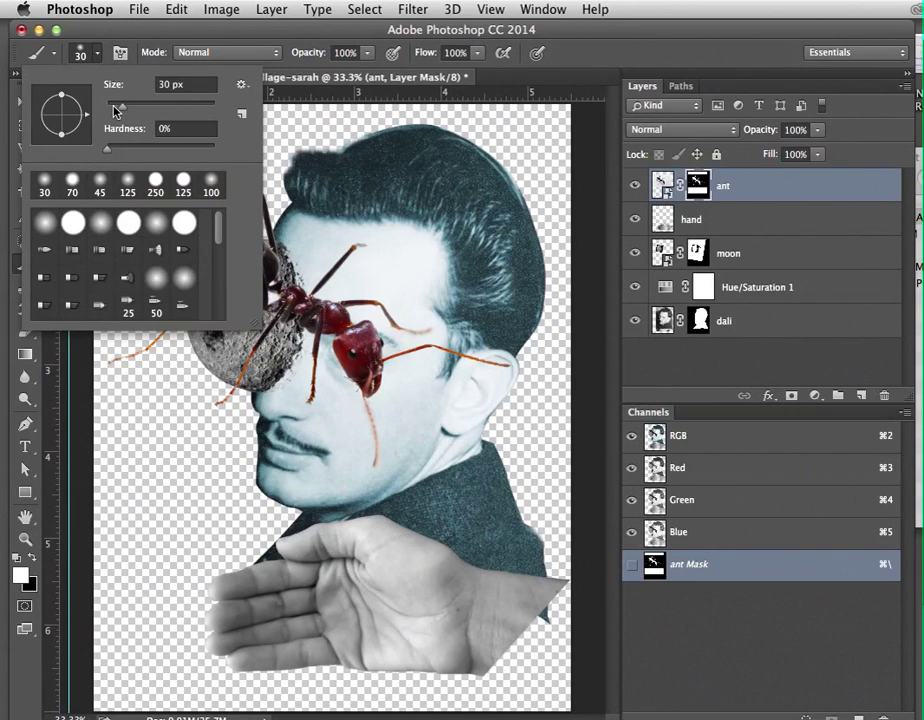
{"action": "mouse_move", "coordinate": [117, 111]}
{"action": "left_mouse_down"}
{"action": "mouse_move", "coordinate": [115, 150]}
{"action": "mouse_move", "coordinate": [262, 162]}
{"action": "left_mouse_up"}
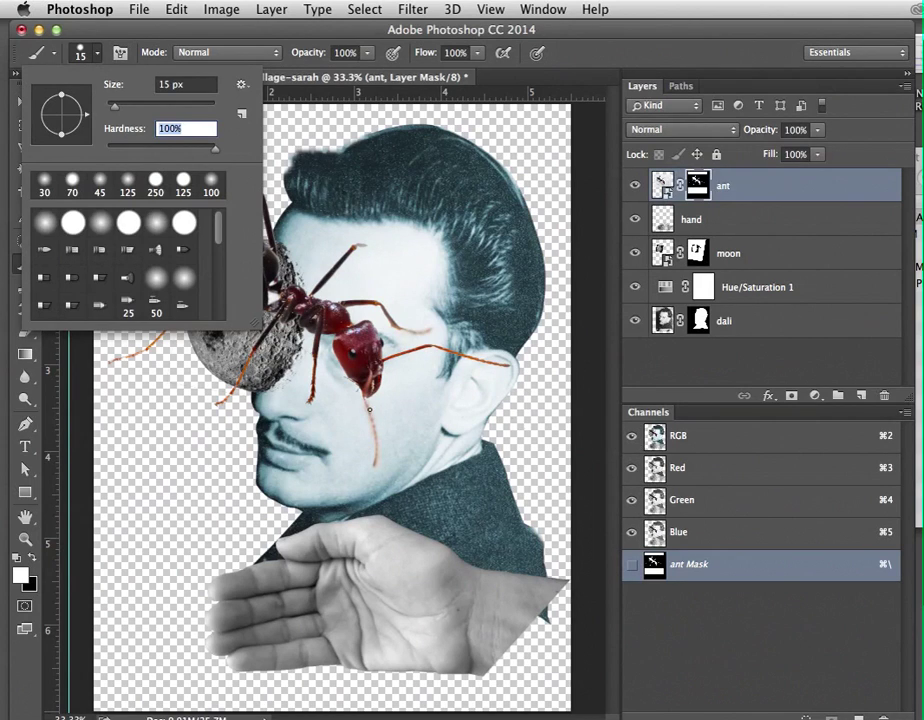
{"action": "key", "text": "Return"}
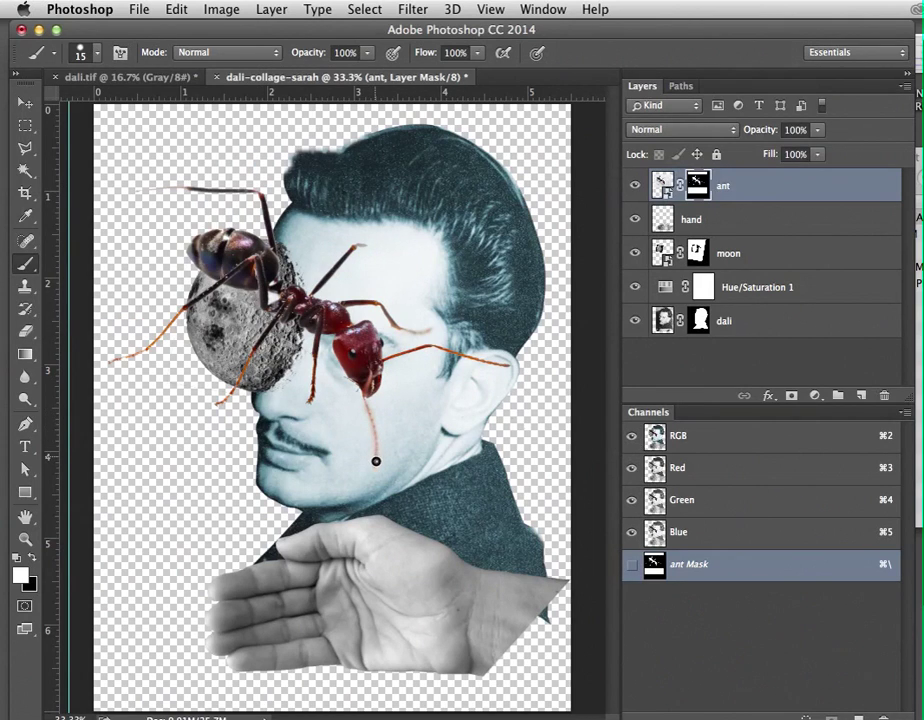
{"action": "left_click_drag", "start_coordinate": [374, 457], "coordinate": [377, 428]}
{"action": "left_click_drag", "start_coordinate": [189, 189], "coordinate": [129, 197]}
Step: Scale the ant to about 62% and position it across the moon's lower edge and the portrait's mouth
{"action": "left_click", "coordinate": [26, 102]}
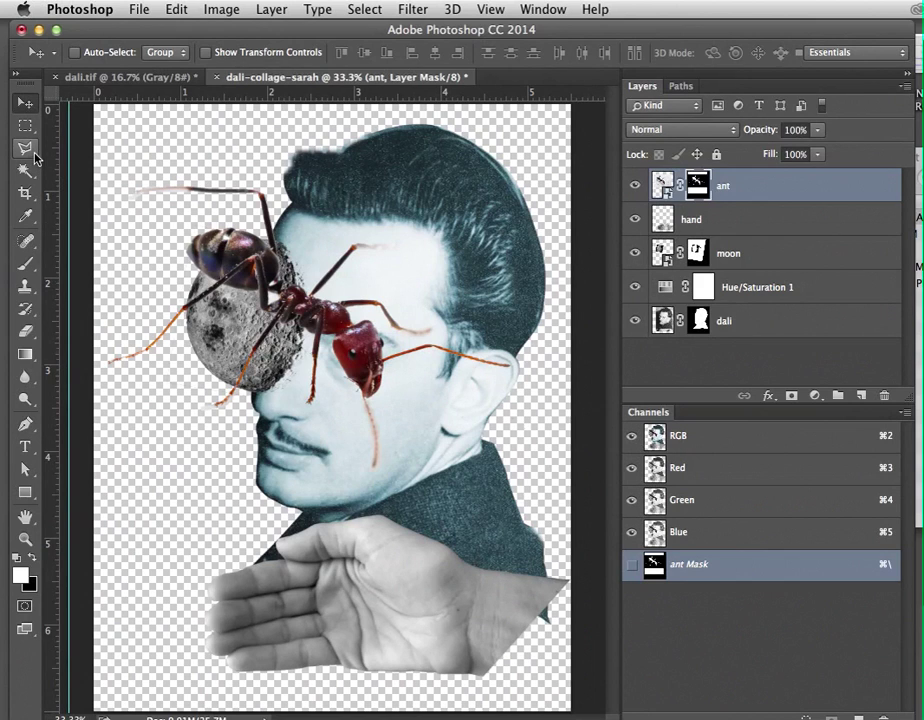
{"action": "key", "text": "super+t"}
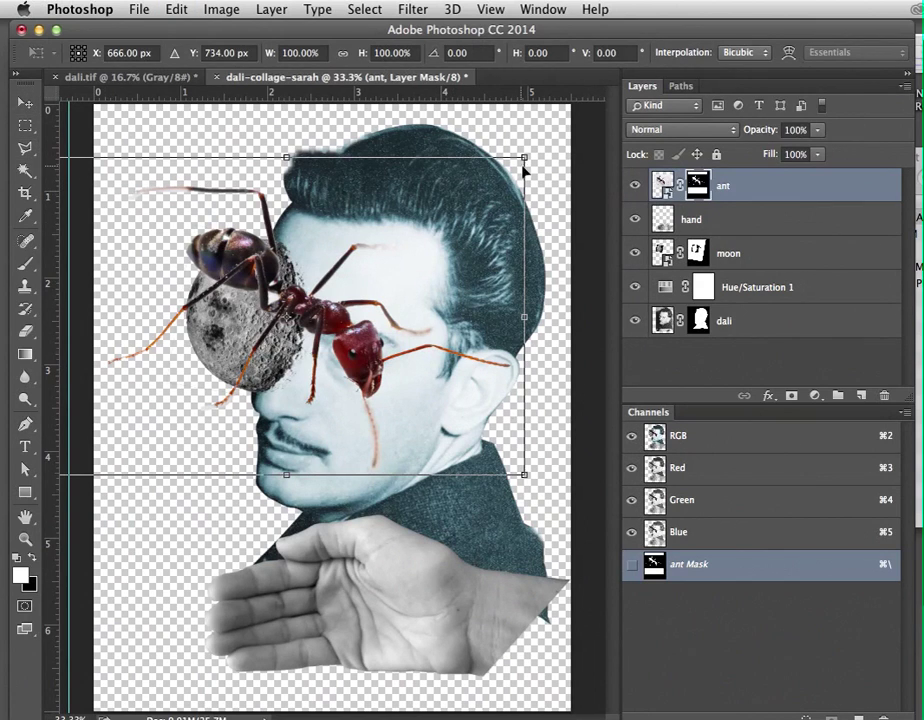
{"action": "left_click_drag", "start_coordinate": [523, 158], "coordinate": [365, 298]}
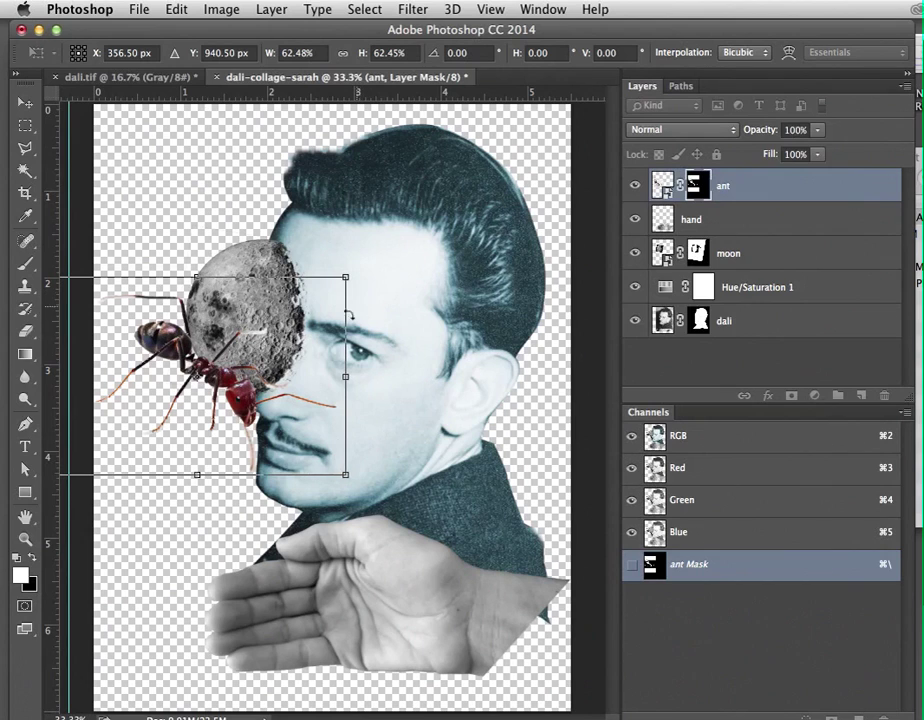
{"action": "left_click_drag", "start_coordinate": [240, 390], "coordinate": [281, 431]}
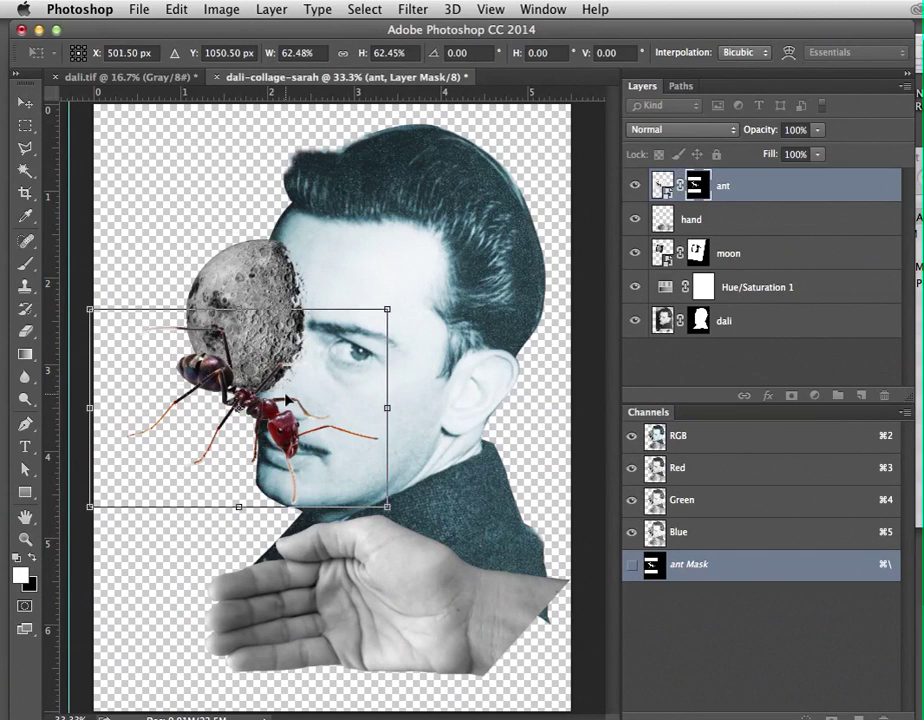
{"action": "key", "text": "Return"}
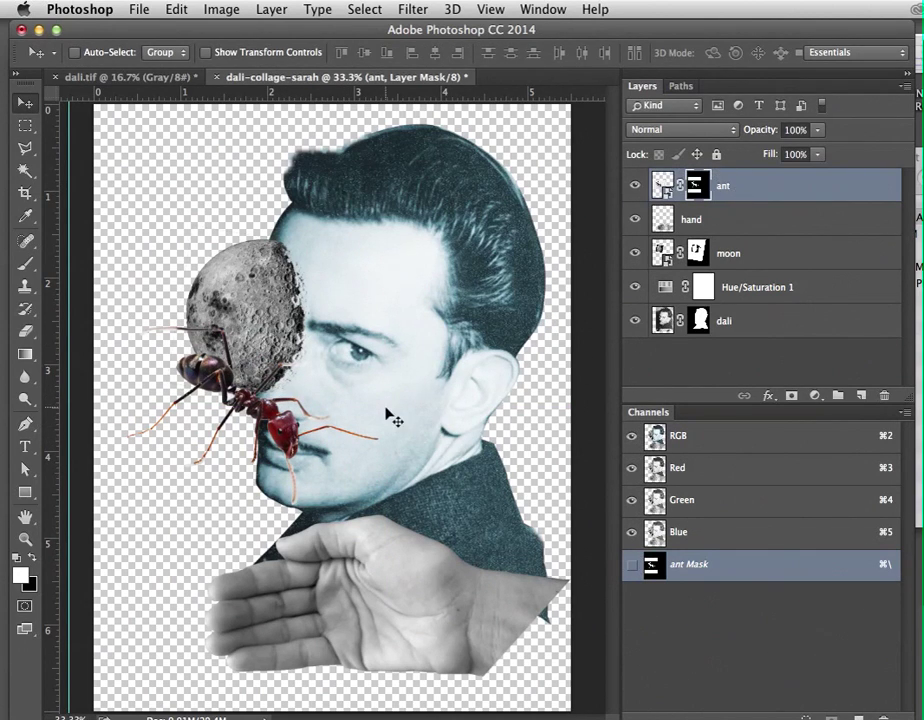
Step: Place a duplicate of the ant, scaled to about 29%, on the palm of the hand
{"action": "left_click_drag", "start_coordinate": [275, 440], "coordinate": [425, 300]}
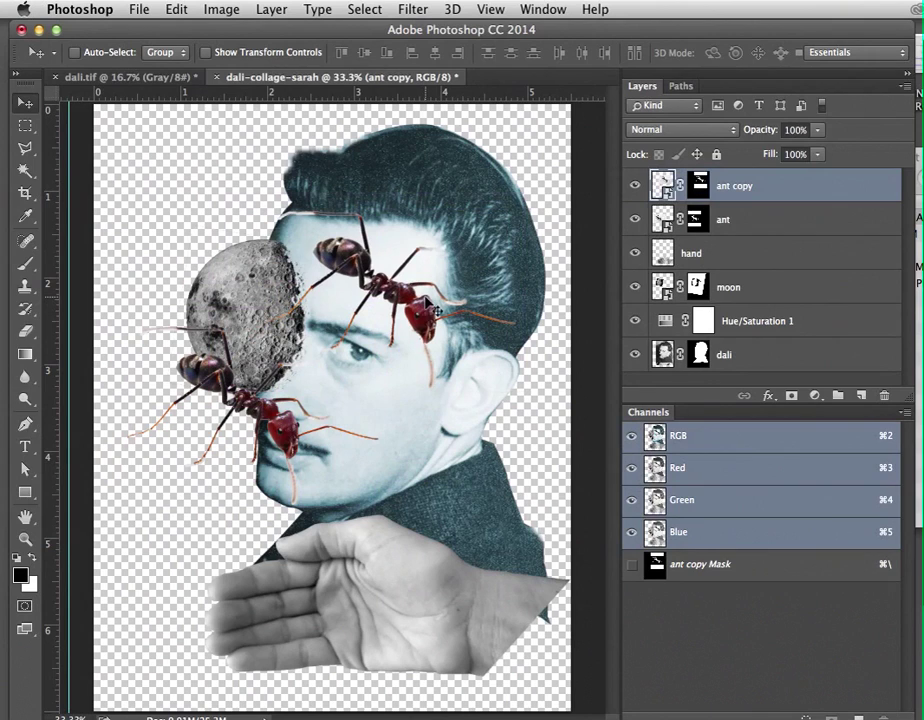
{"action": "key", "text": "super+t"}
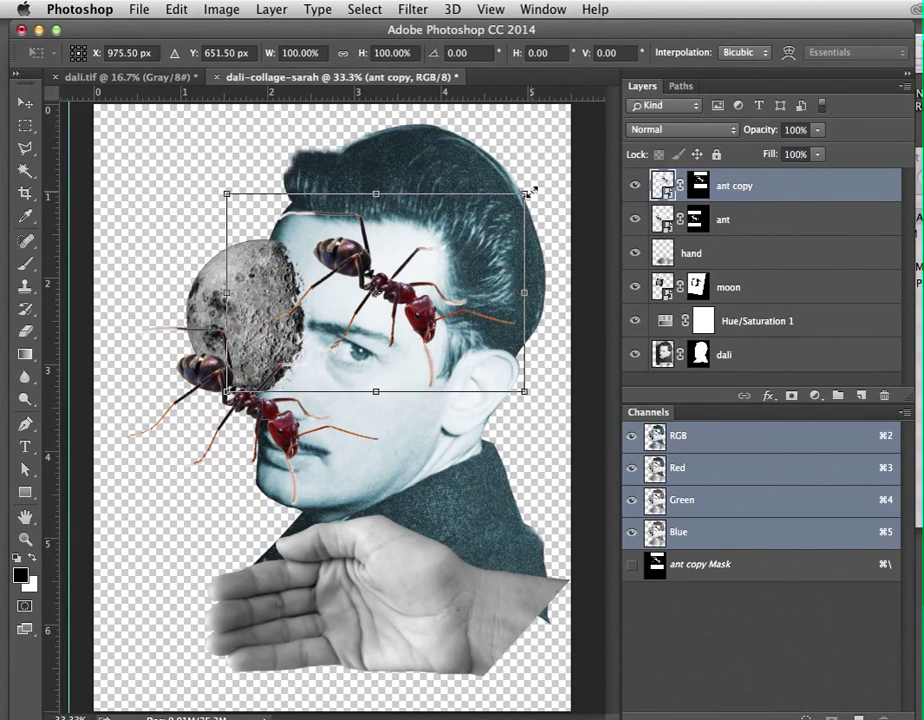
{"action": "left_click_drag", "start_coordinate": [528, 192], "coordinate": [326, 348]}
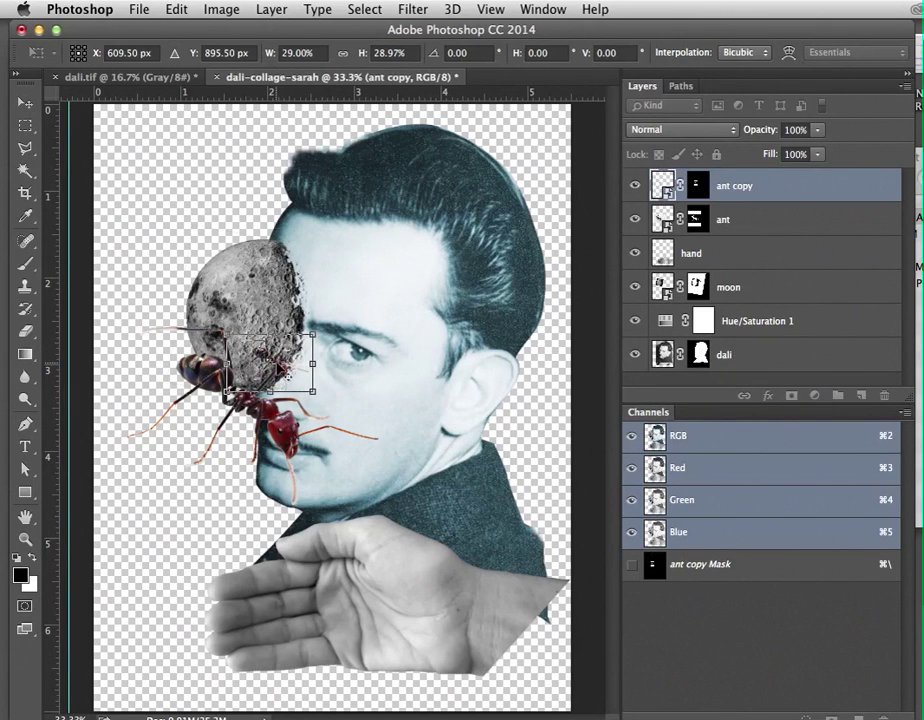
{"action": "key", "text": "Return"}
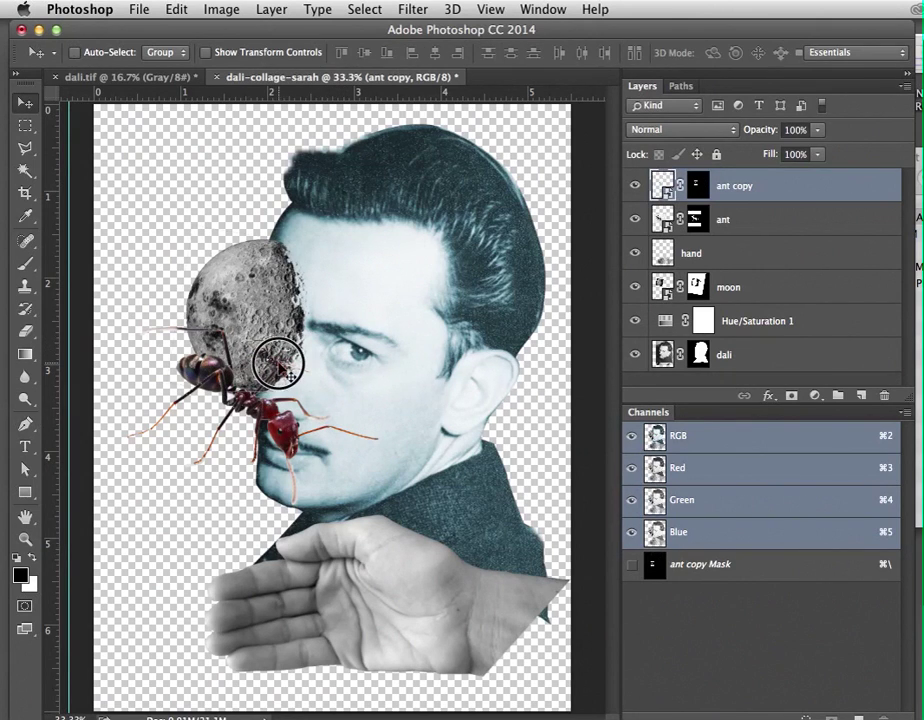
{"action": "left_click_drag", "start_coordinate": [290, 378], "coordinate": [370, 575]}
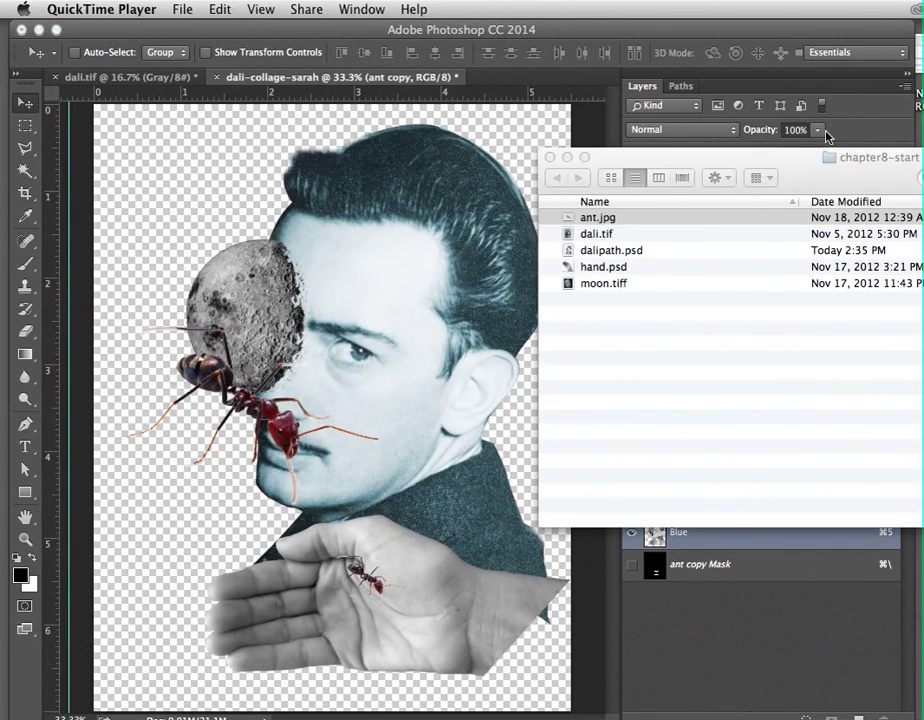
Step: Undock the Layers panel and float it over the canvas
{"action": "left_click", "coordinate": [826, 135]}
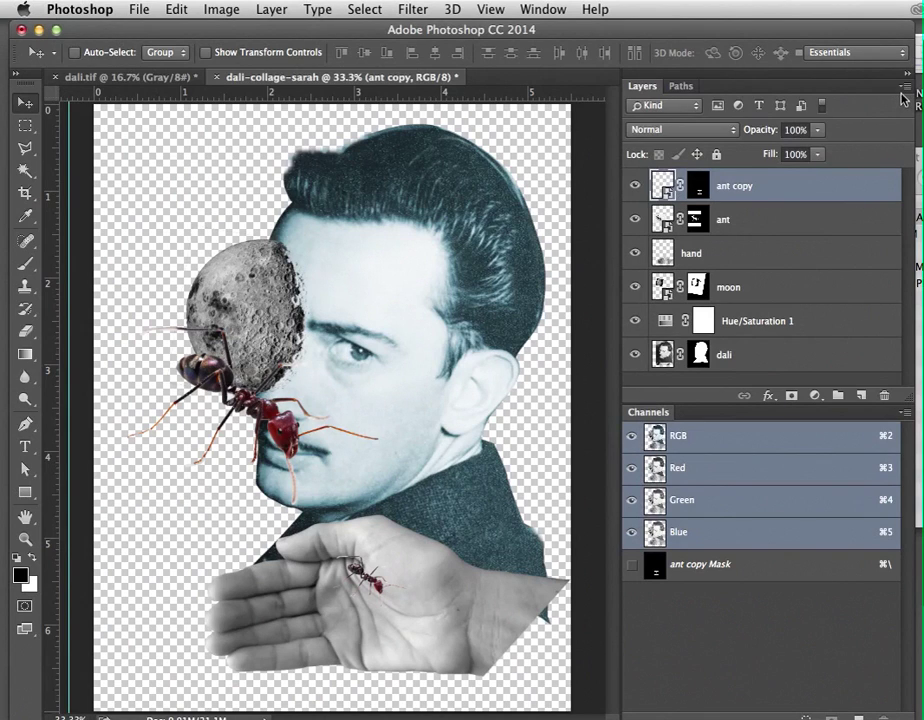
{"action": "left_click", "coordinate": [904, 93]}
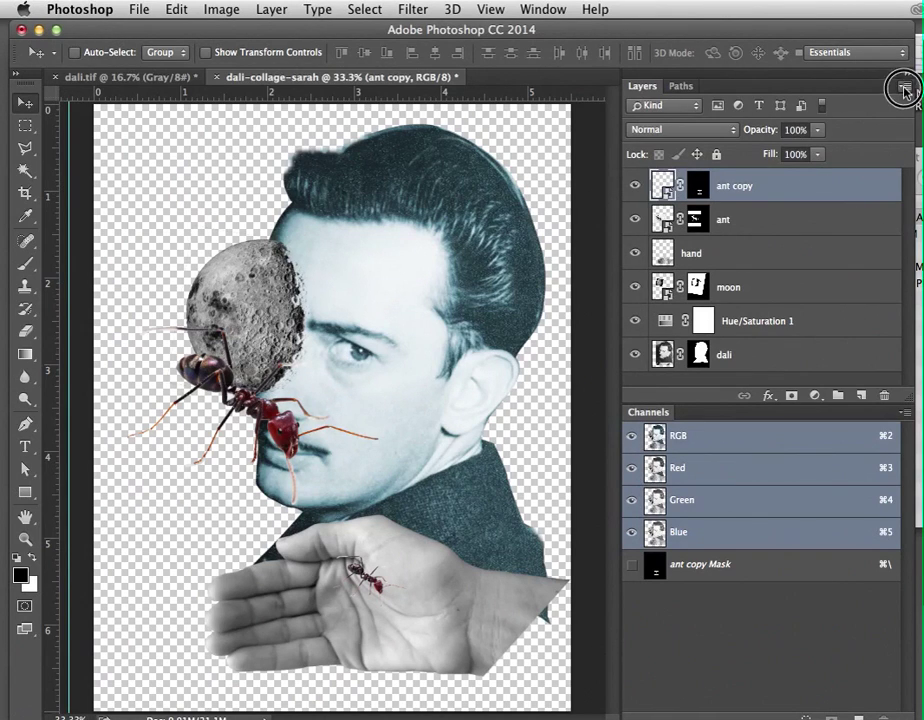
{"action": "left_click", "coordinate": [866, 47]}
{"action": "left_click_drag", "start_coordinate": [875, 86], "coordinate": [703, 99]}
Step: Duplicate the small ant layer and move the copy about 0.5 in left and 0.3 in down on the palm
{"action": "left_click", "coordinate": [760, 103]}
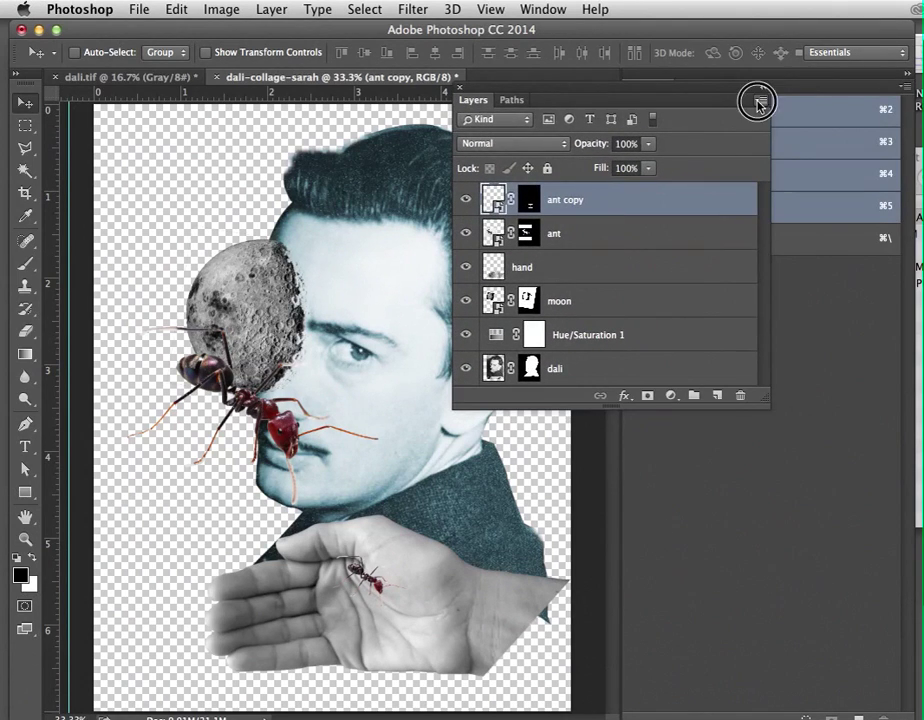
{"action": "left_click", "coordinate": [776, 142]}
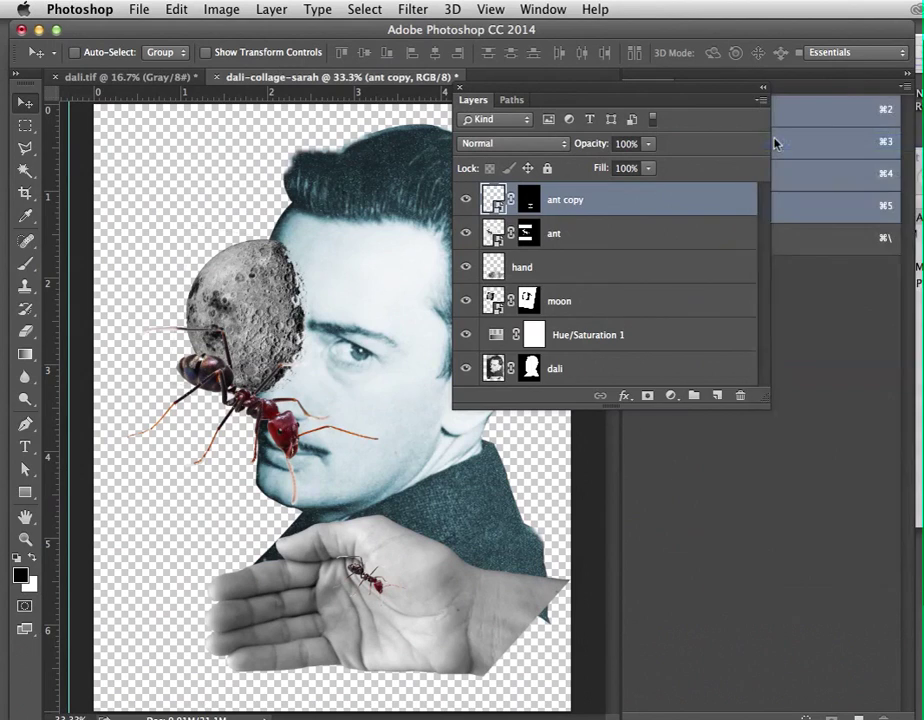
{"action": "left_click", "coordinate": [741, 252]}
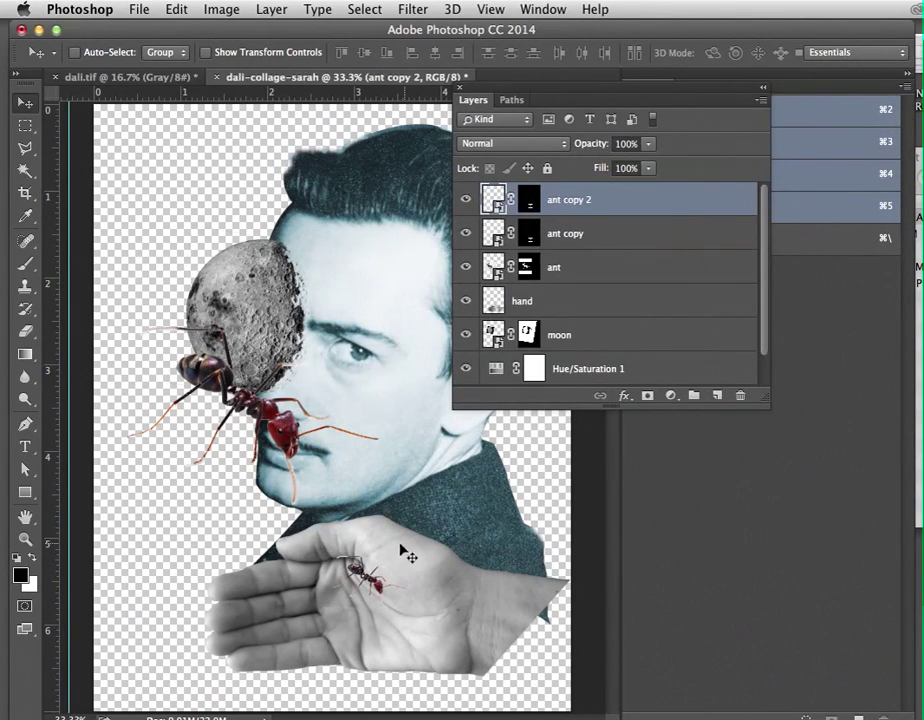
{"action": "left_click_drag", "start_coordinate": [360, 582], "coordinate": [330, 605]}
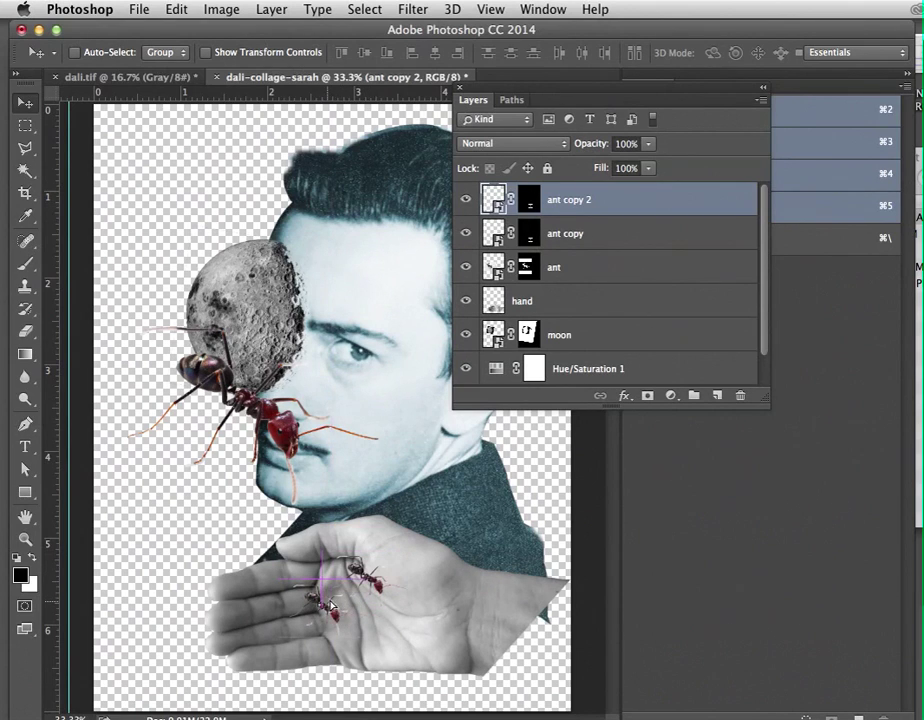
{"action": "left_click", "coordinate": [461, 89]}
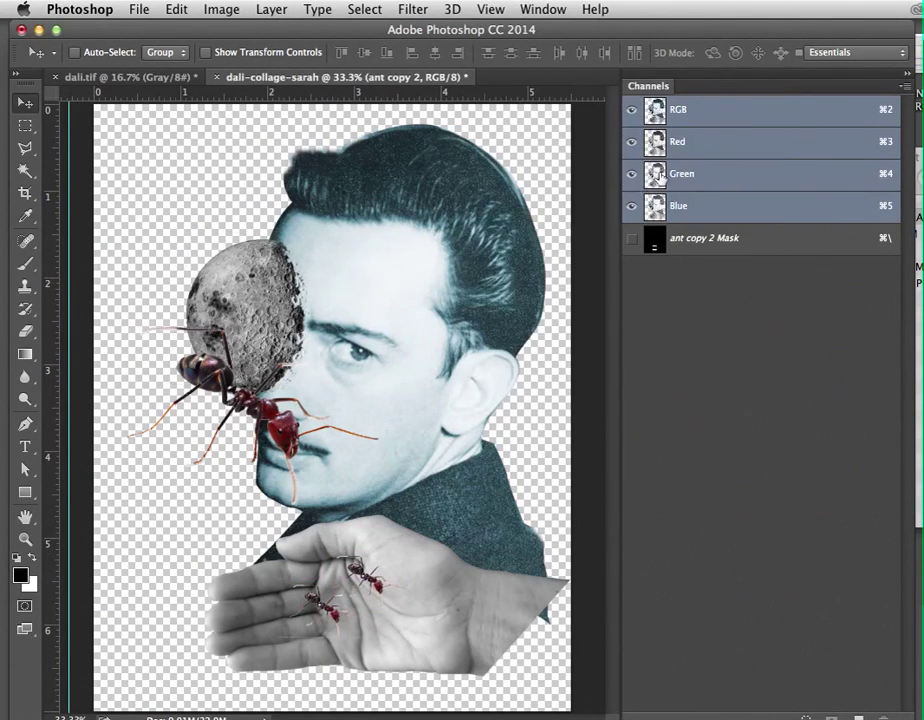
{"action": "left_click", "coordinate": [541, 9]}
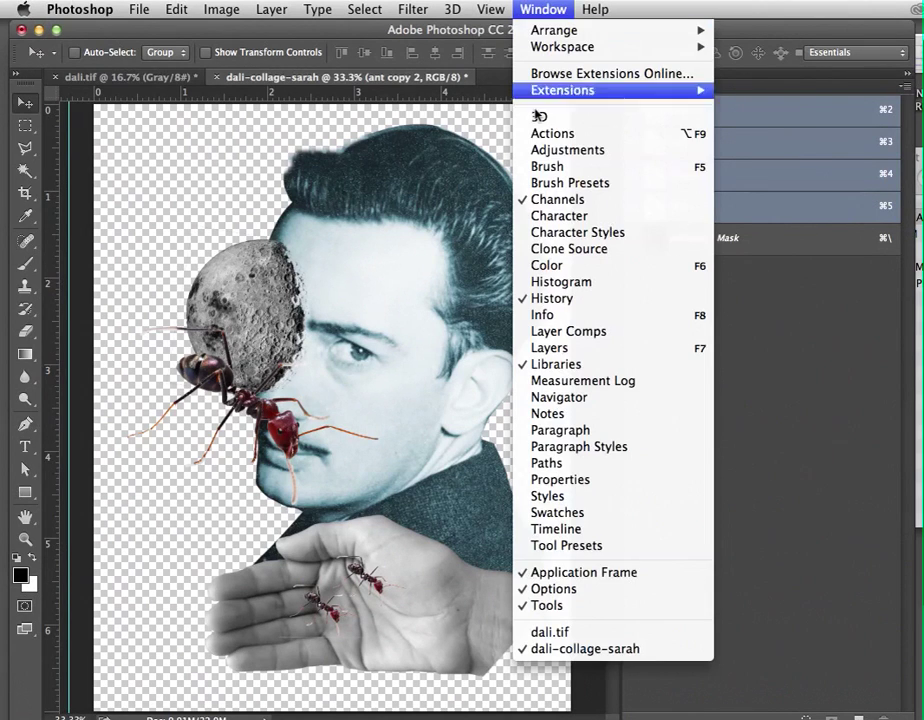
{"action": "left_click", "coordinate": [548, 347]}
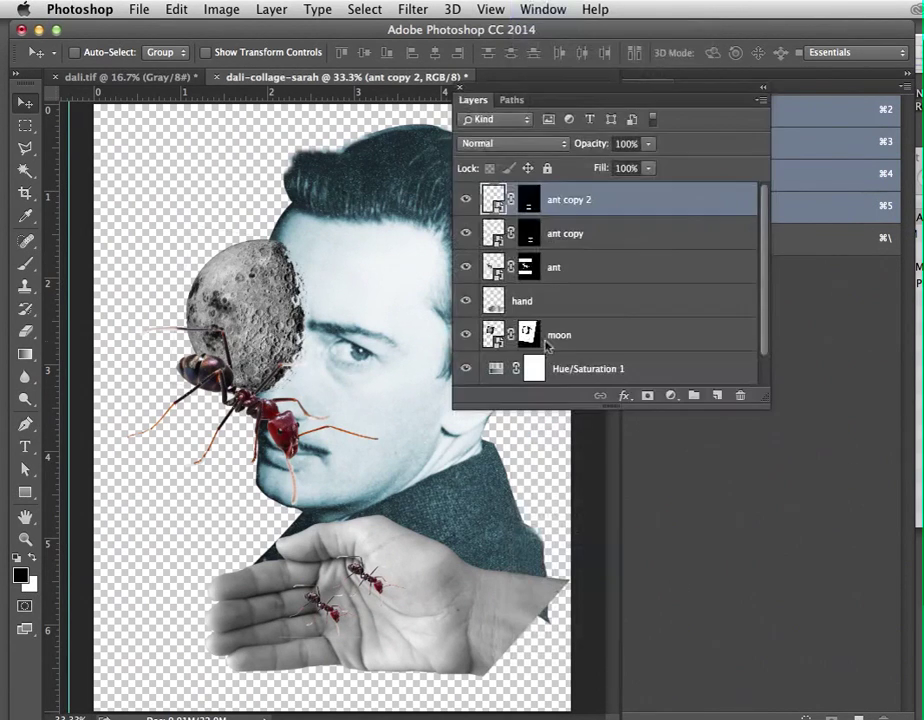
Step: Move the large ant about 0.5 in left and 0.8 in down, off the moon and beside the portrait's chin
{"action": "left_click", "coordinate": [566, 270]}
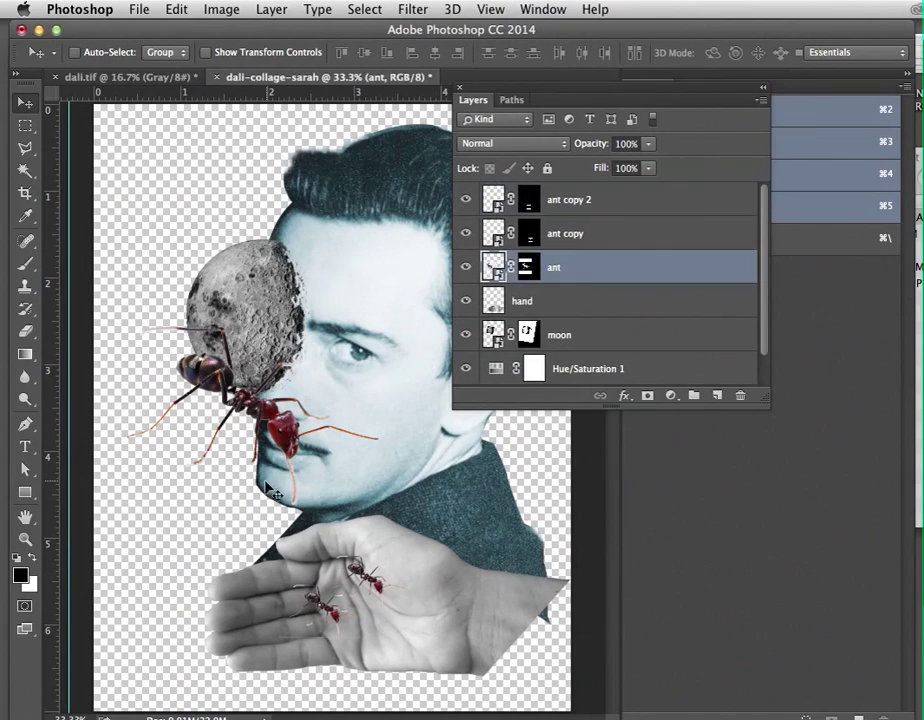
{"action": "left_click_drag", "start_coordinate": [250, 460], "coordinate": [235, 508]}
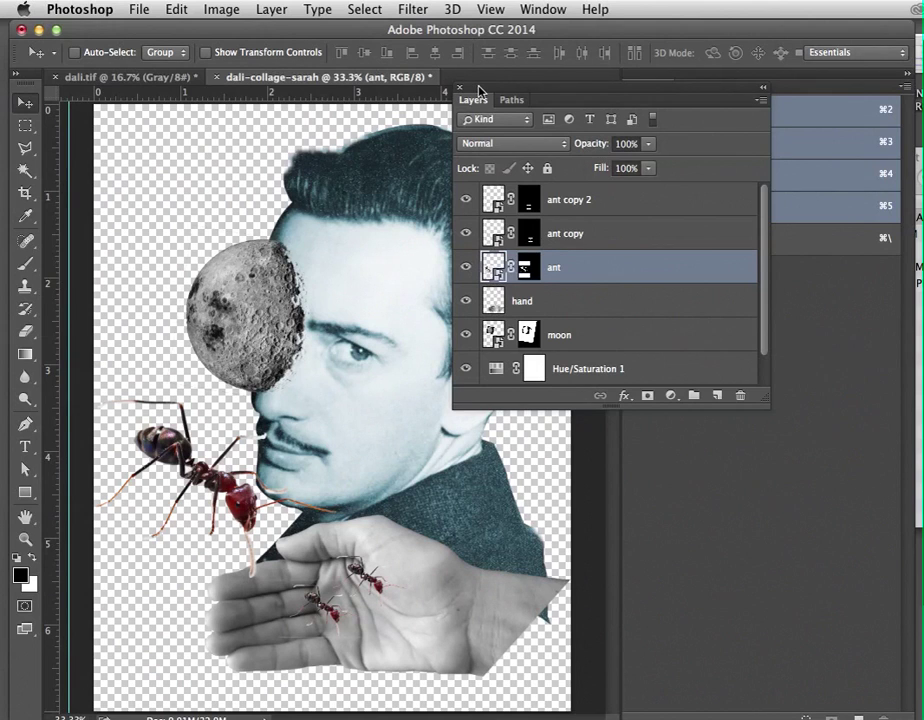
Step: Dock the floating Layers panel back above the Channels panel
{"action": "left_click_drag", "start_coordinate": [480, 90], "coordinate": [632, 88]}
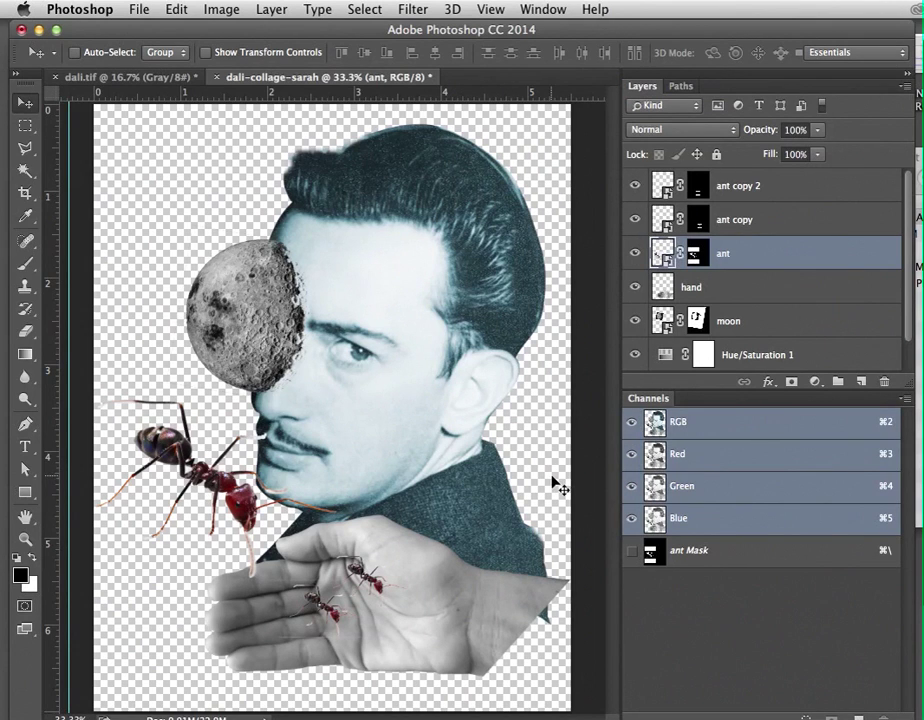
Step: Save the collage in Photoshop format with layers in the chapter8-start folder, keeping Maximize Compatibility enabled
{"action": "left_click", "coordinate": [141, 9]}
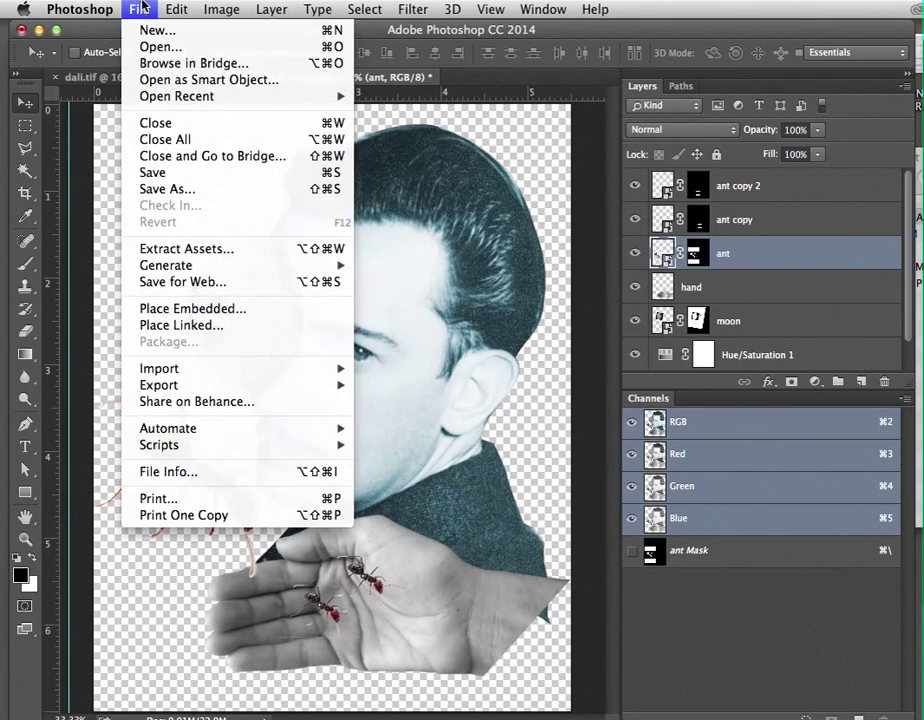
{"action": "left_click", "coordinate": [152, 173]}
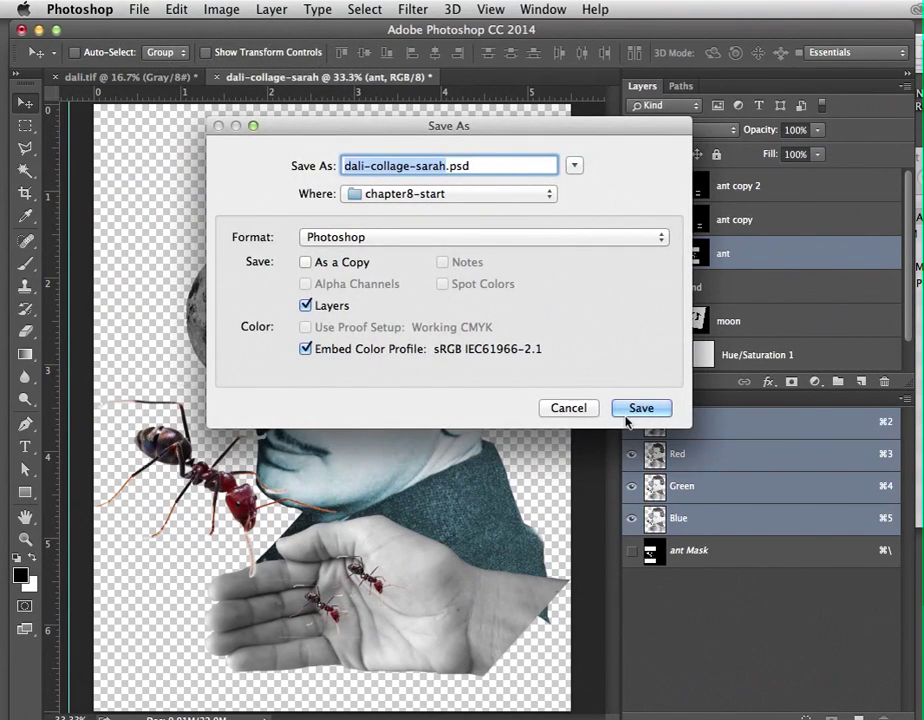
{"action": "left_click", "coordinate": [632, 409]}
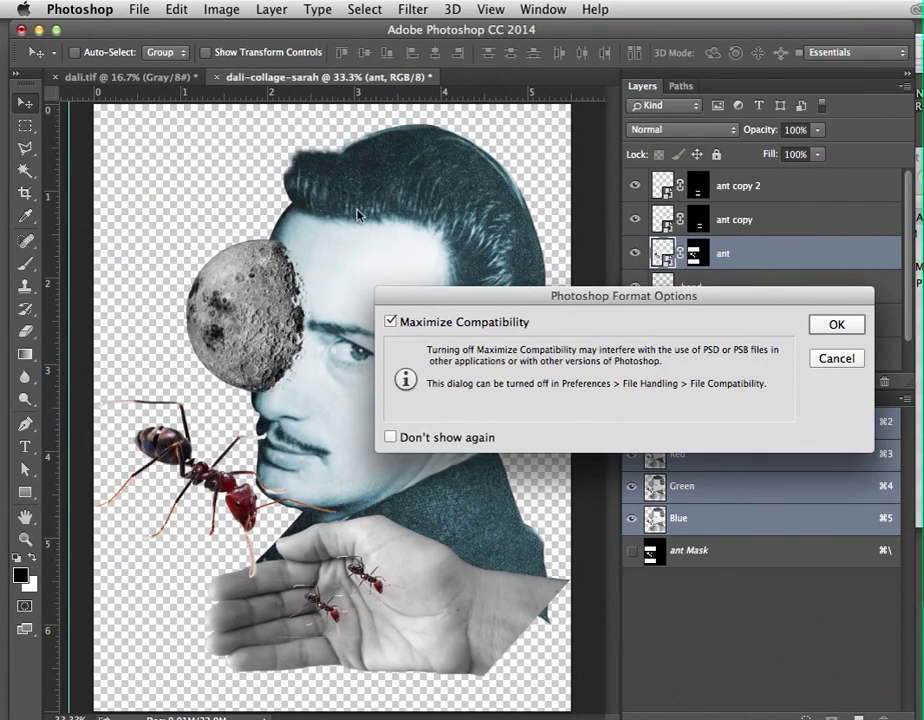
{"action": "left_click", "coordinate": [836, 325]}
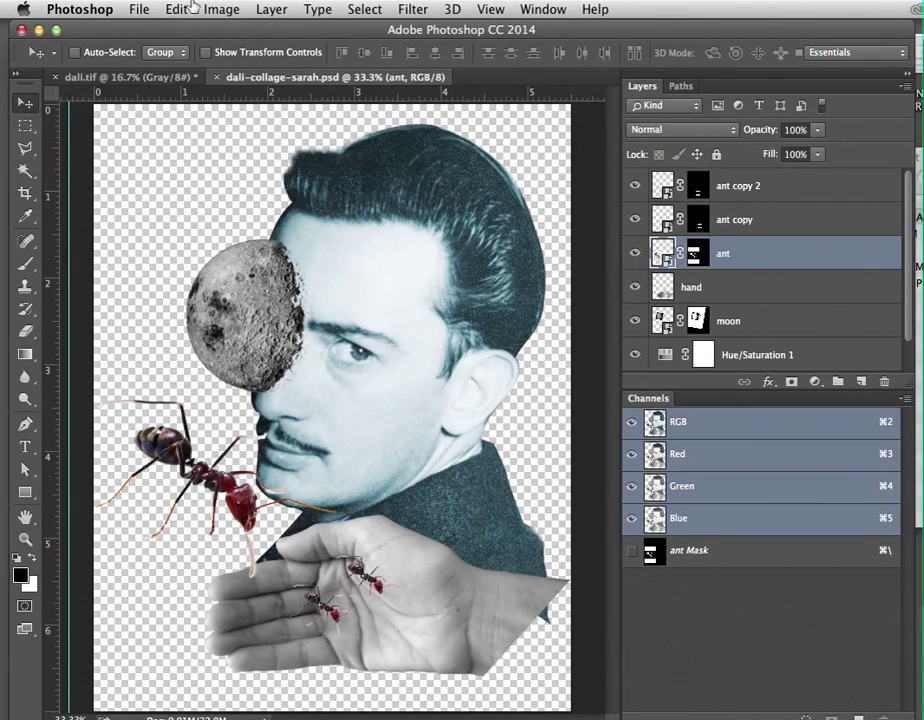
Step: Save a JPEG version of the collage in the chapter8-start folder at Medium quality 6 with the Baseline ("Standard") format option
{"action": "left_click", "coordinate": [127, 8]}
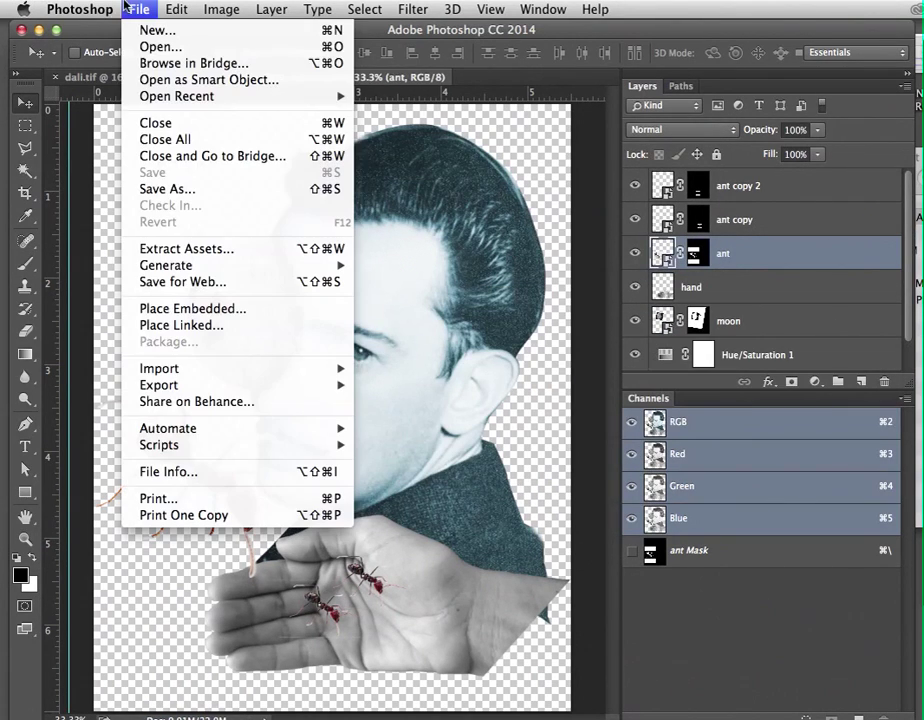
{"action": "left_click", "coordinate": [146, 190]}
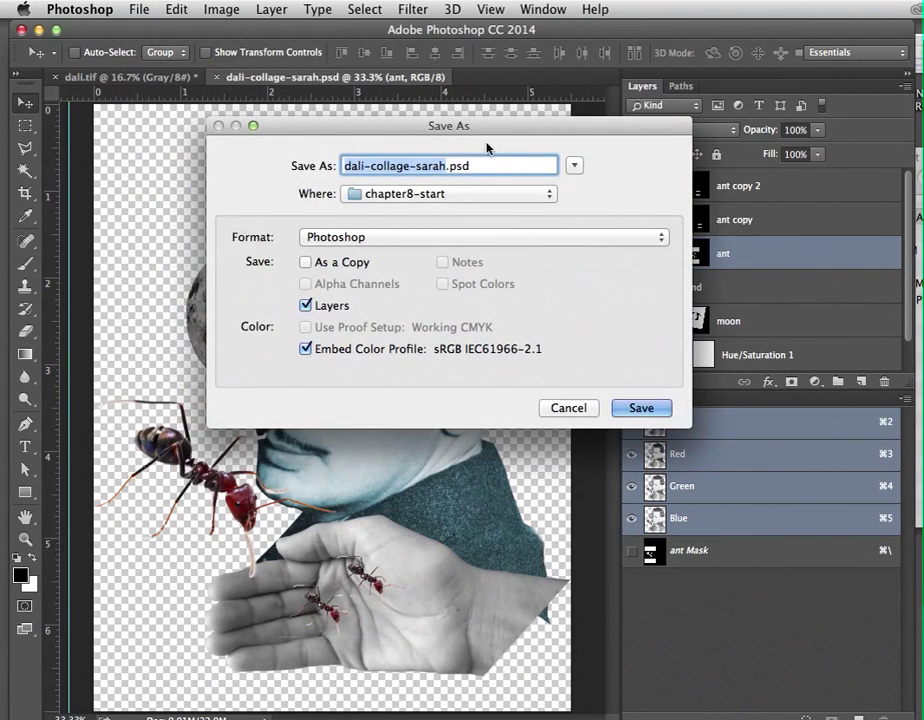
{"action": "left_click", "coordinate": [450, 236]}
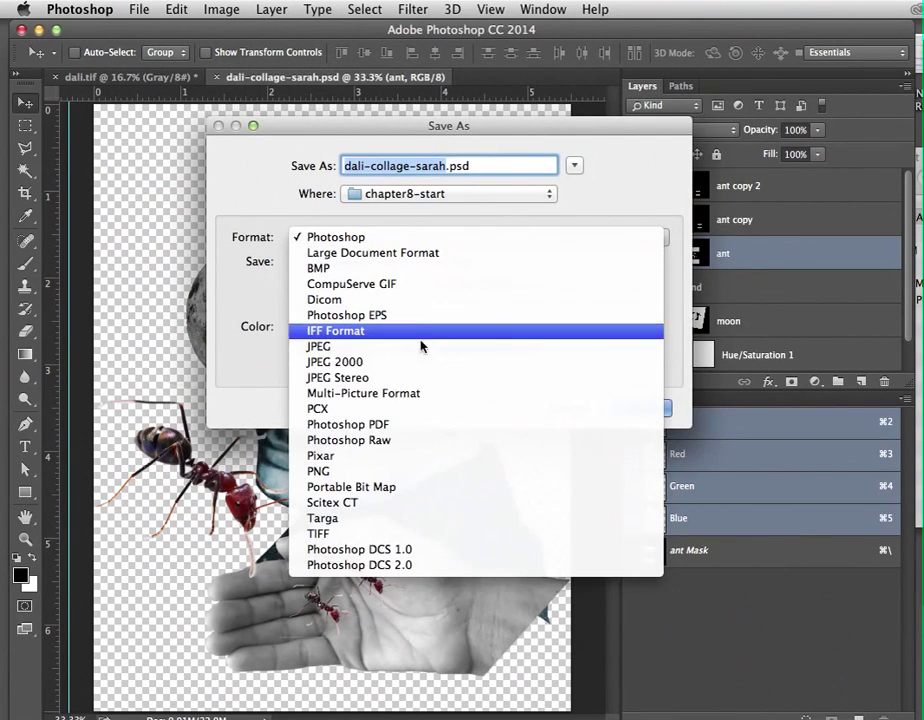
{"action": "left_click", "coordinate": [420, 346]}
{"action": "left_click", "coordinate": [645, 466]}
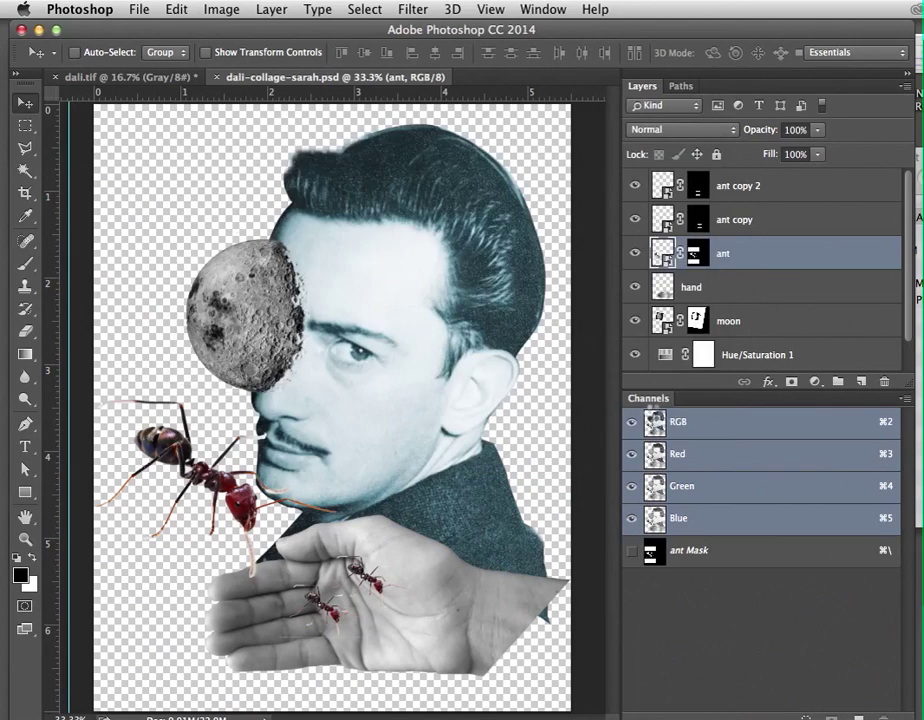
{"action": "left_click", "coordinate": [441, 168]}
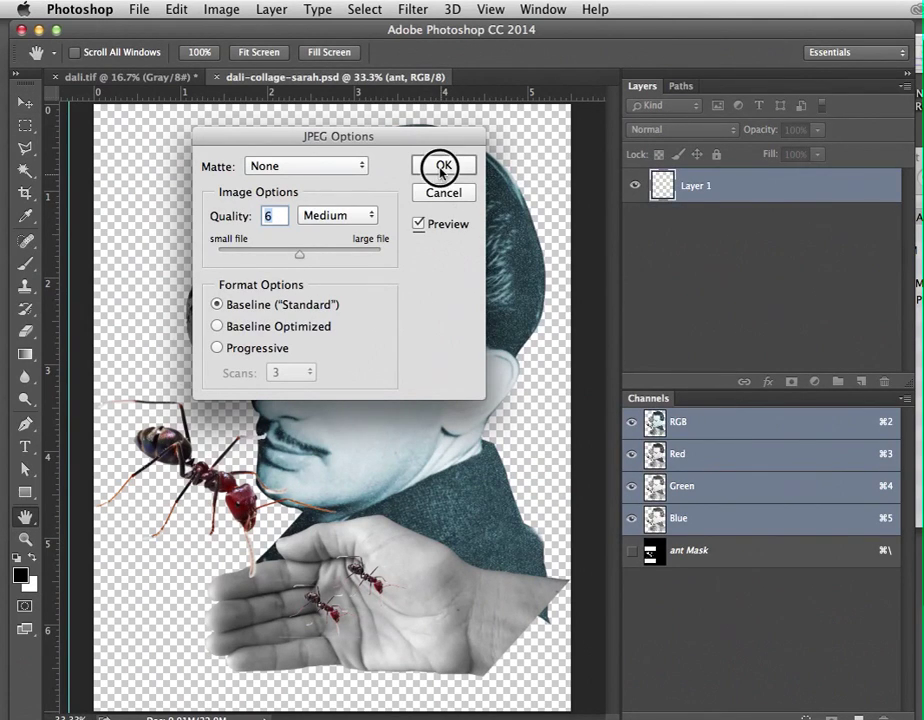